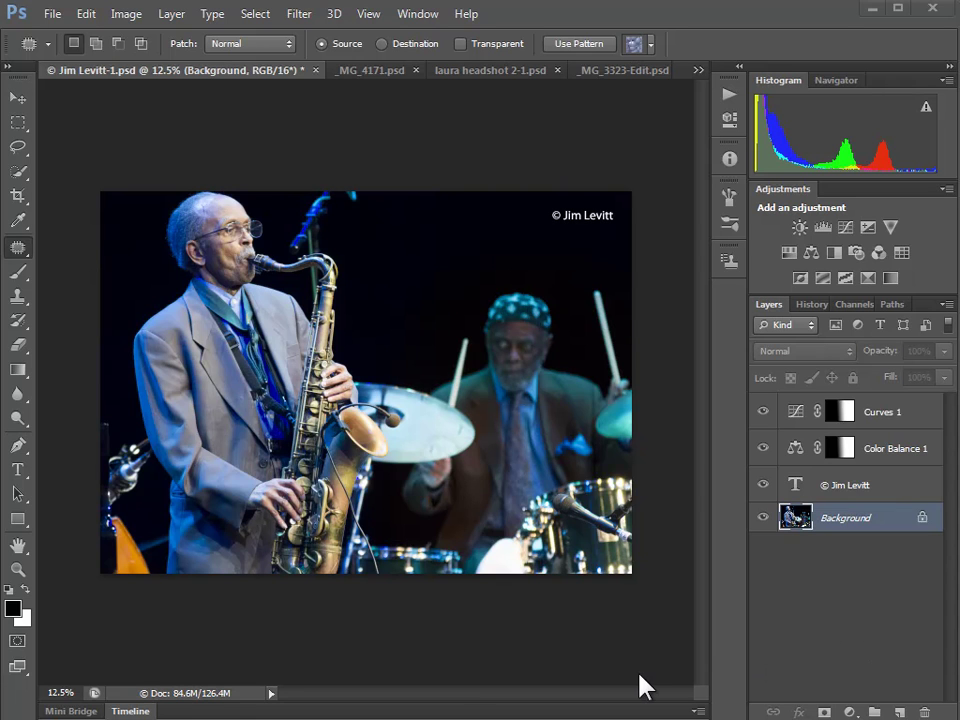
Restore the lower-left microphone selection, try a Patch Tool fix from the dark area, then undo it
key("ctrl+z")
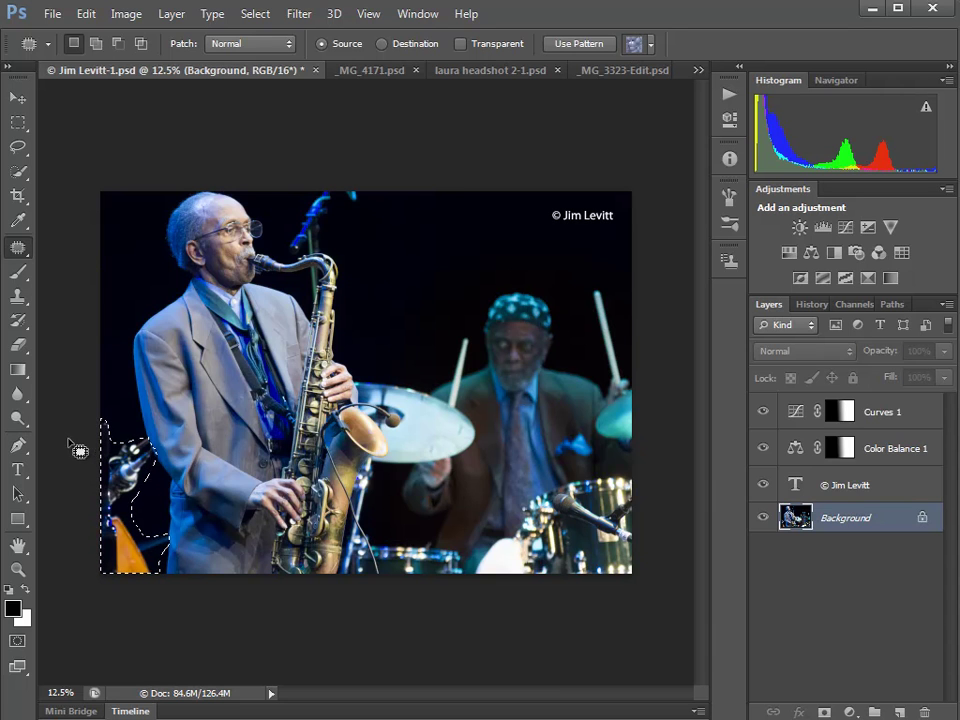
left_click(19, 248)
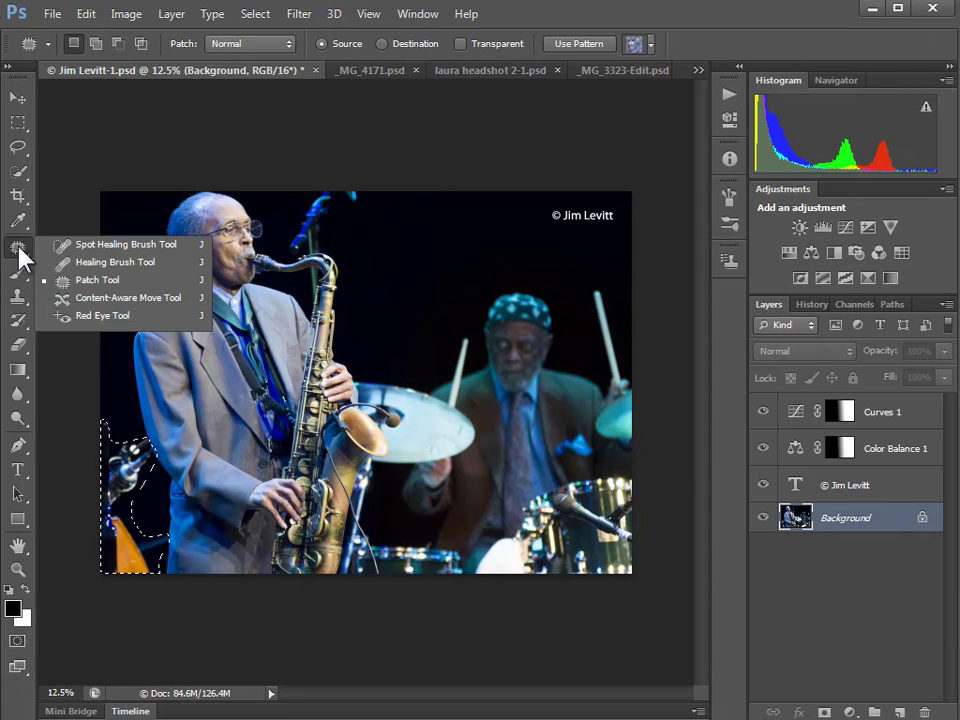
left_click(95, 281)
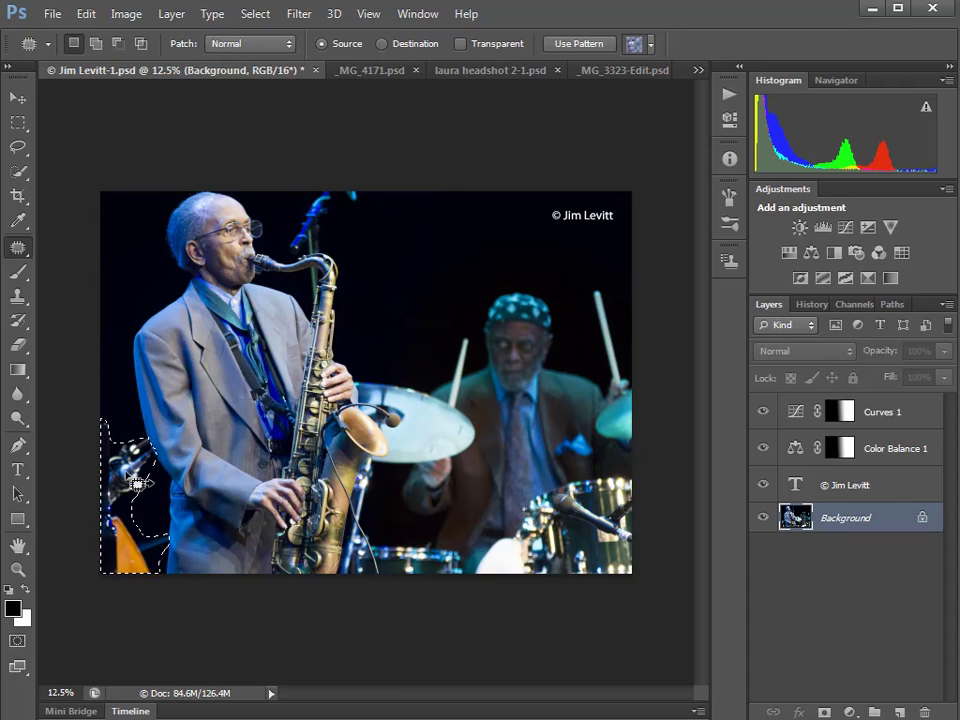
left_click_drag(128, 487, 401, 265)
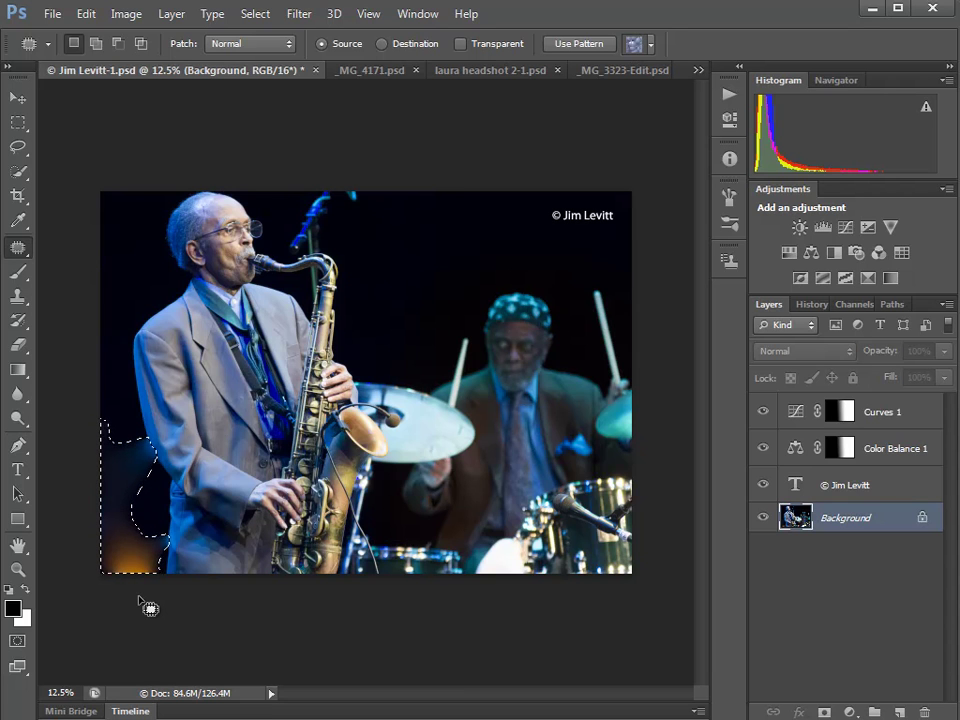
key("ctrl+z")
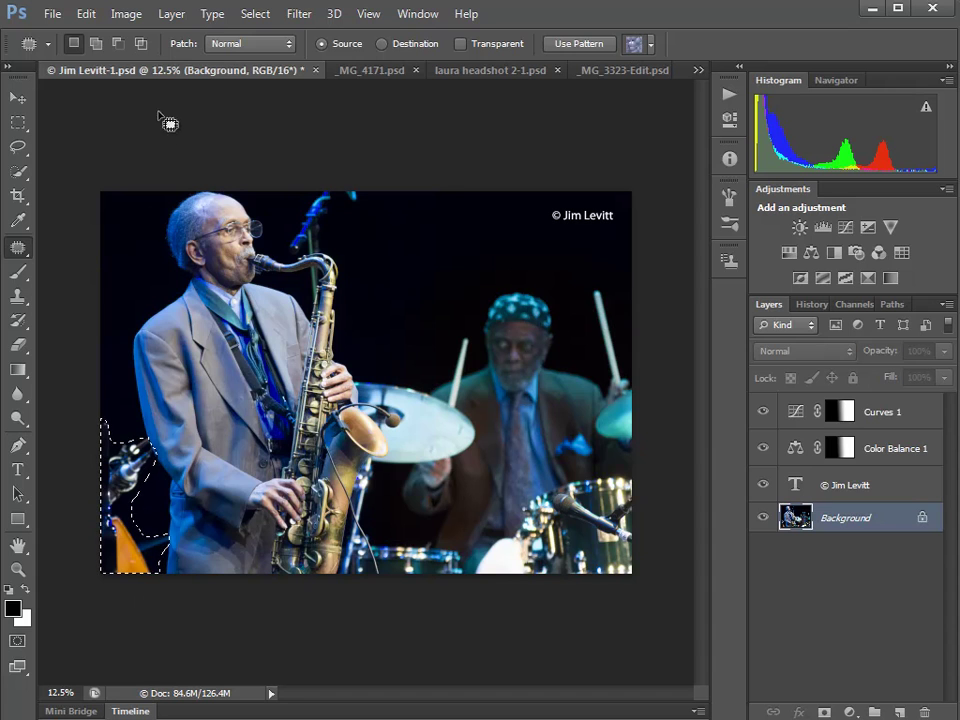
Set Patch to Content-Aware, add Layer 1, and patch the microphone with dark background, then deselect
left_click(240, 44)
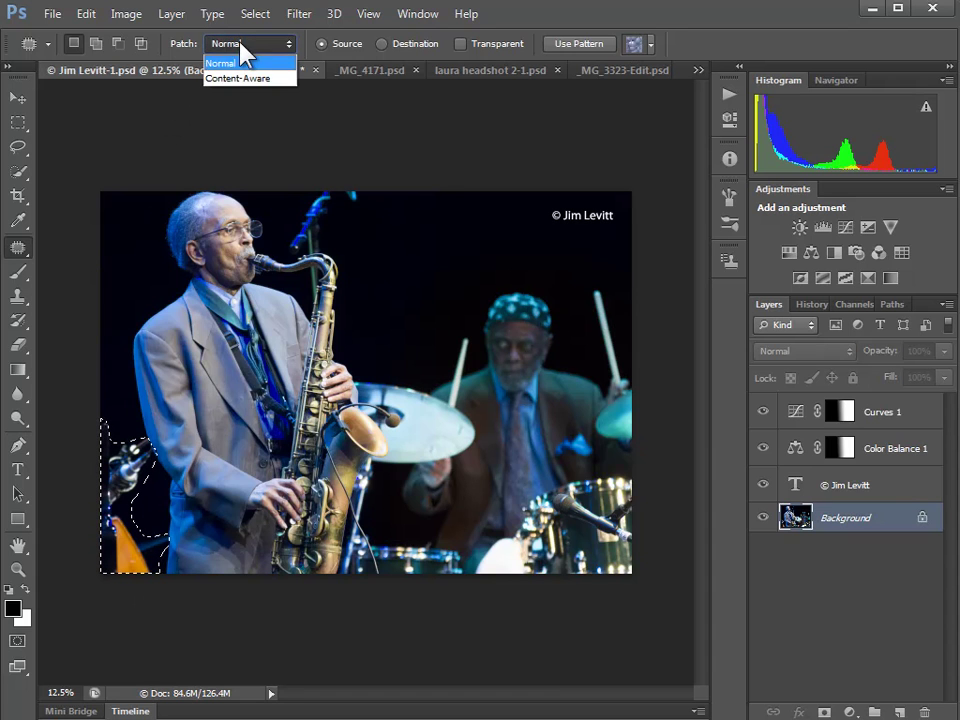
left_click(237, 84)
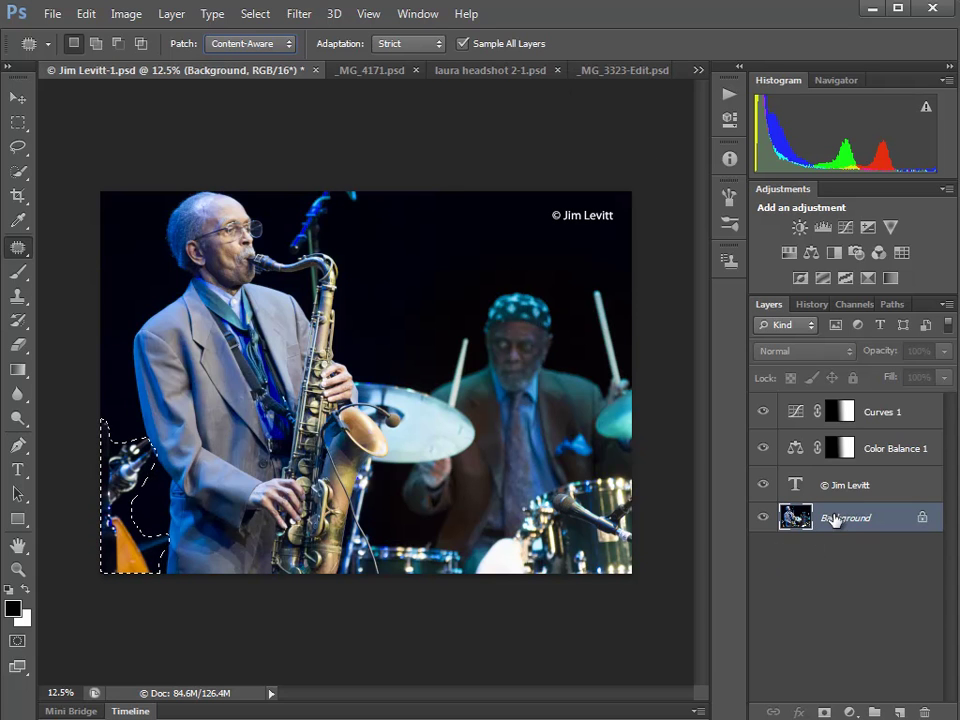
left_click(899, 712)
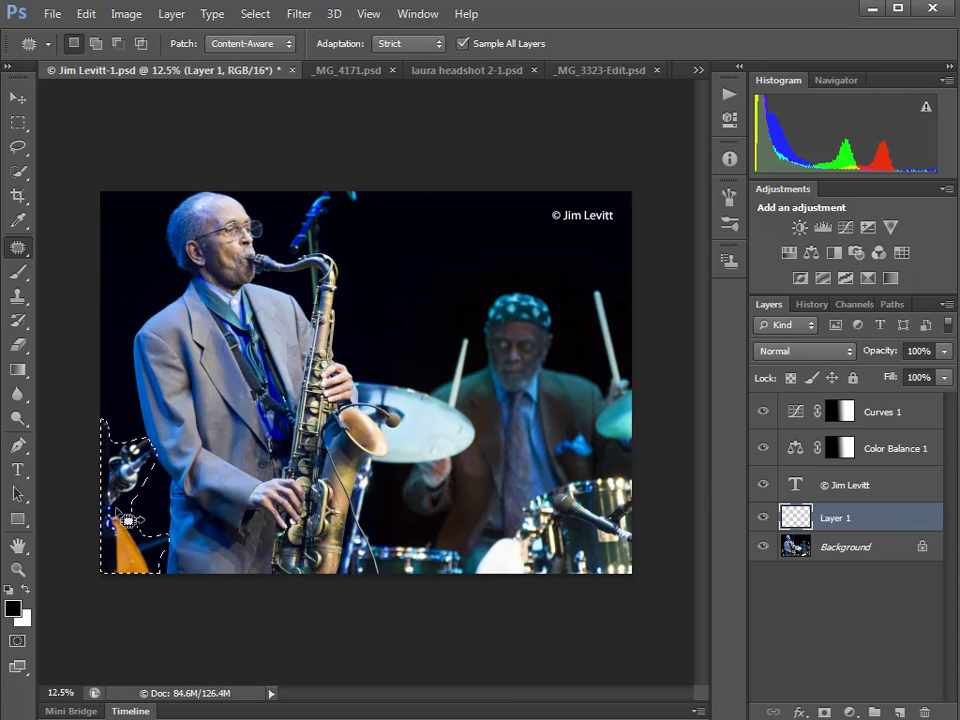
left_click_drag(128, 520, 395, 308)
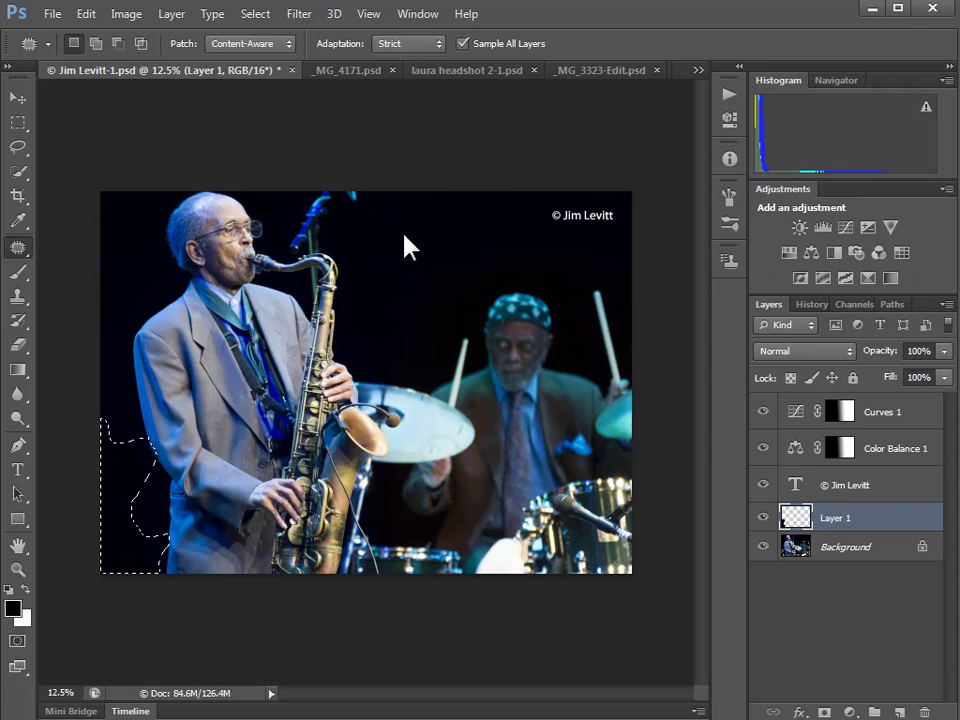
key("ctrl+d")
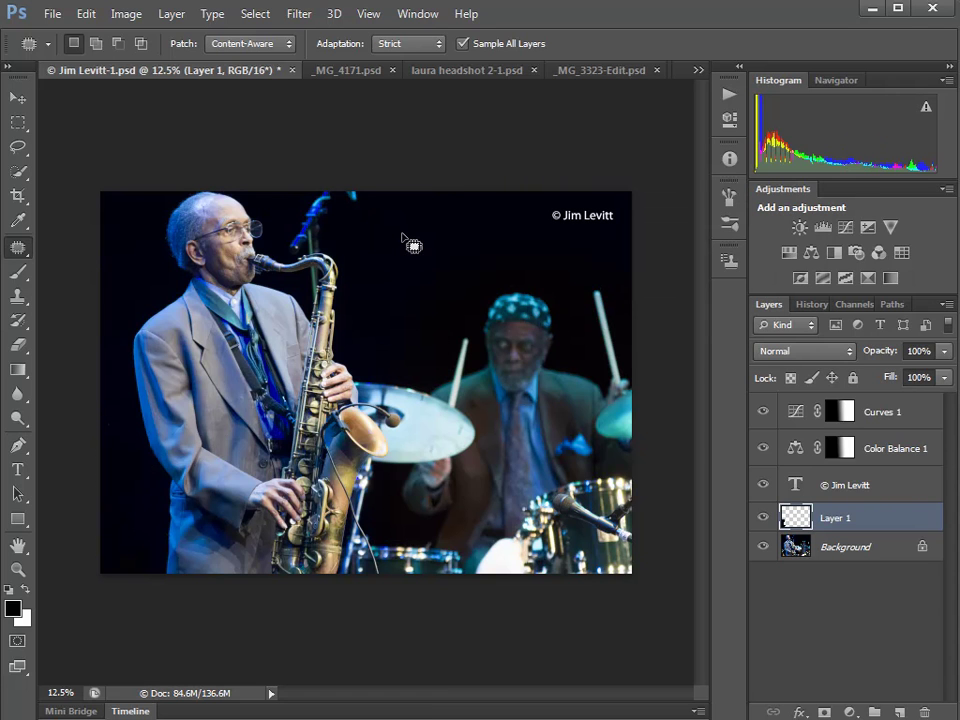
Outline the blue stand above the saxophonist and patch it with dark background to the right
mouse_move(305, 192)
left_mouse_down()
mouse_move(280, 244)
mouse_move(294, 258)
mouse_move(356, 257)
mouse_move(388, 216)
mouse_move(381, 189)
mouse_move(305, 190)
left_mouse_up()
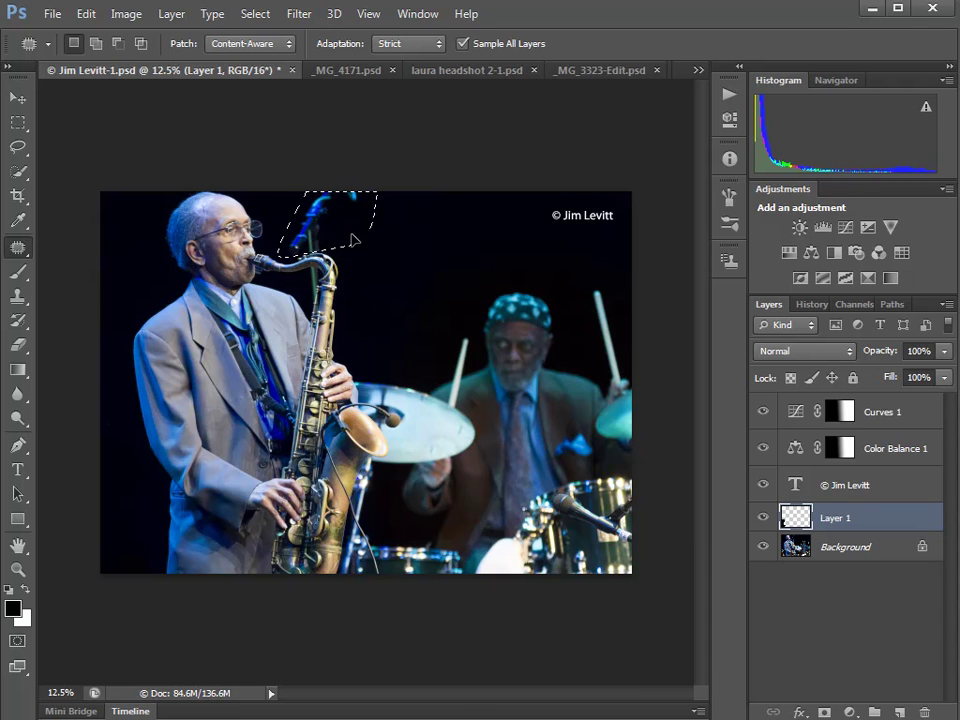
left_click_drag(321, 234, 435, 272)
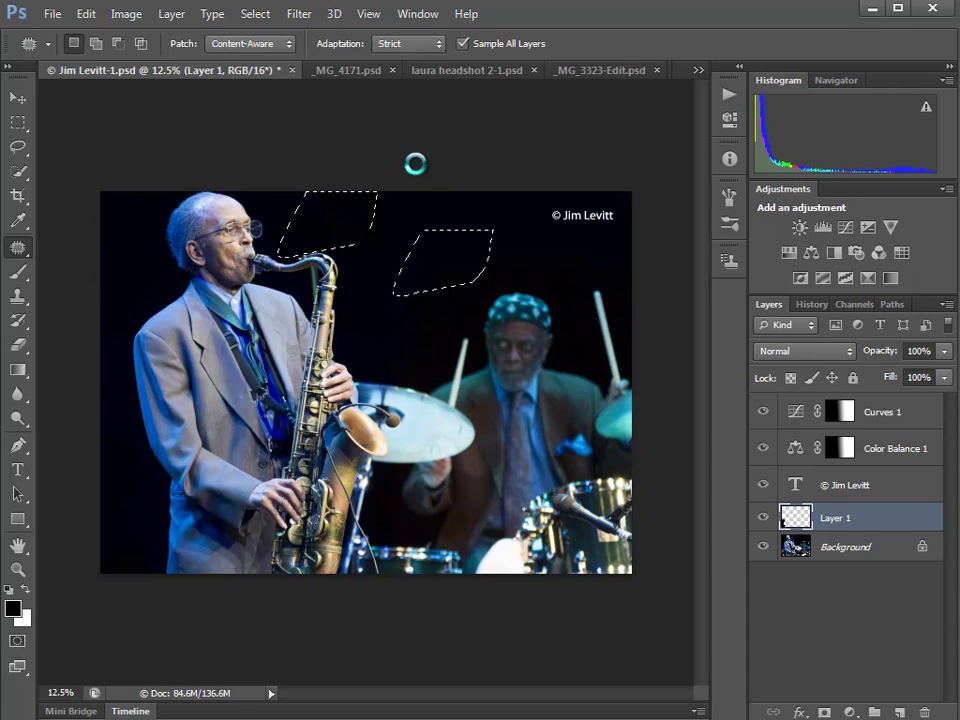
key("ctrl+d")
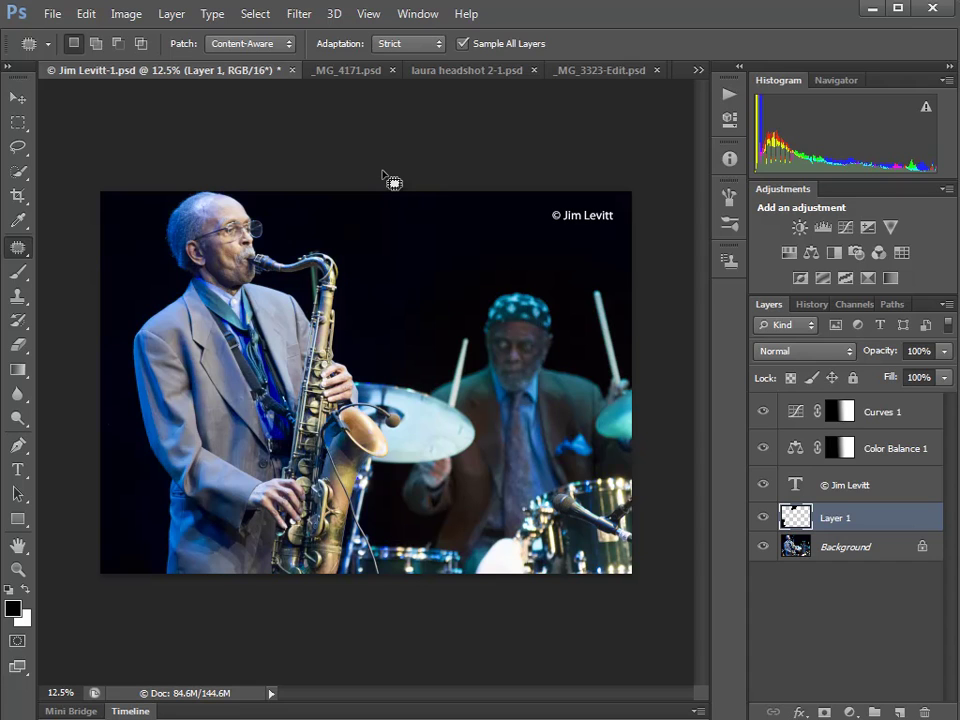
Switch to _MG_4171.psd and select the Content-Aware Move Tool from the healing group
left_click(337, 72)
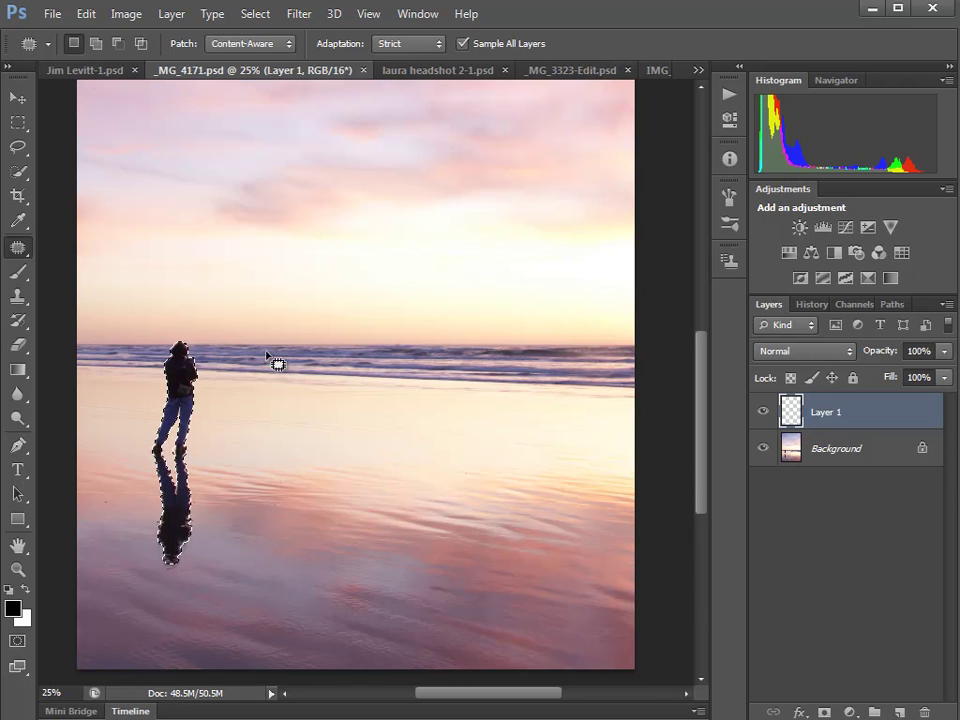
right_click(15, 247)
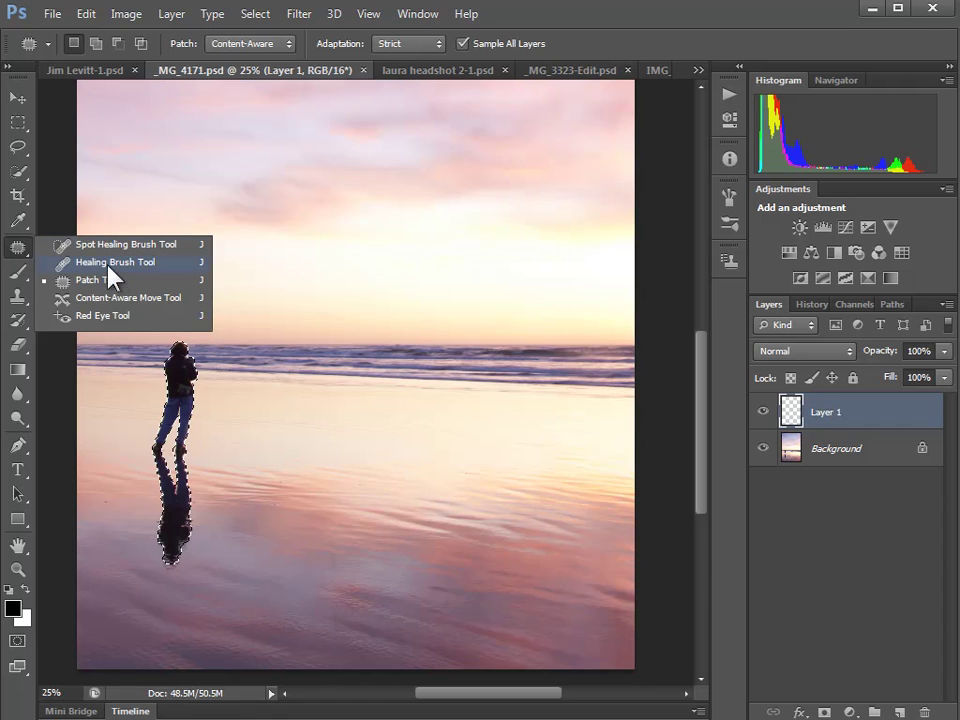
left_click(158, 300)
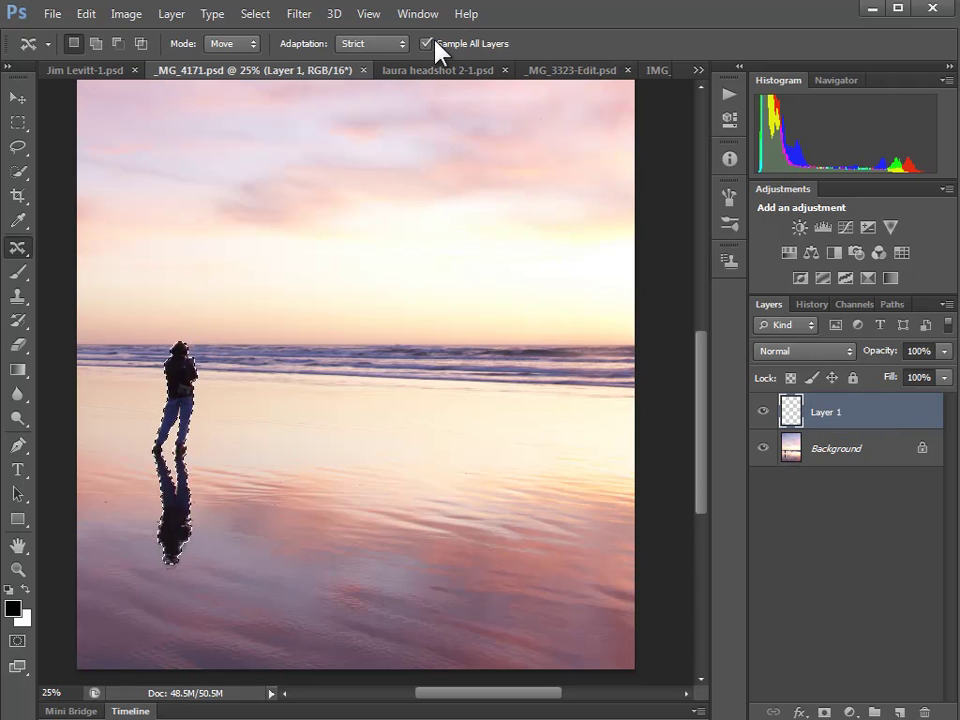
With Mode kept on Move, shift the figure and reflection down-left, then deselect
left_click(228, 47)
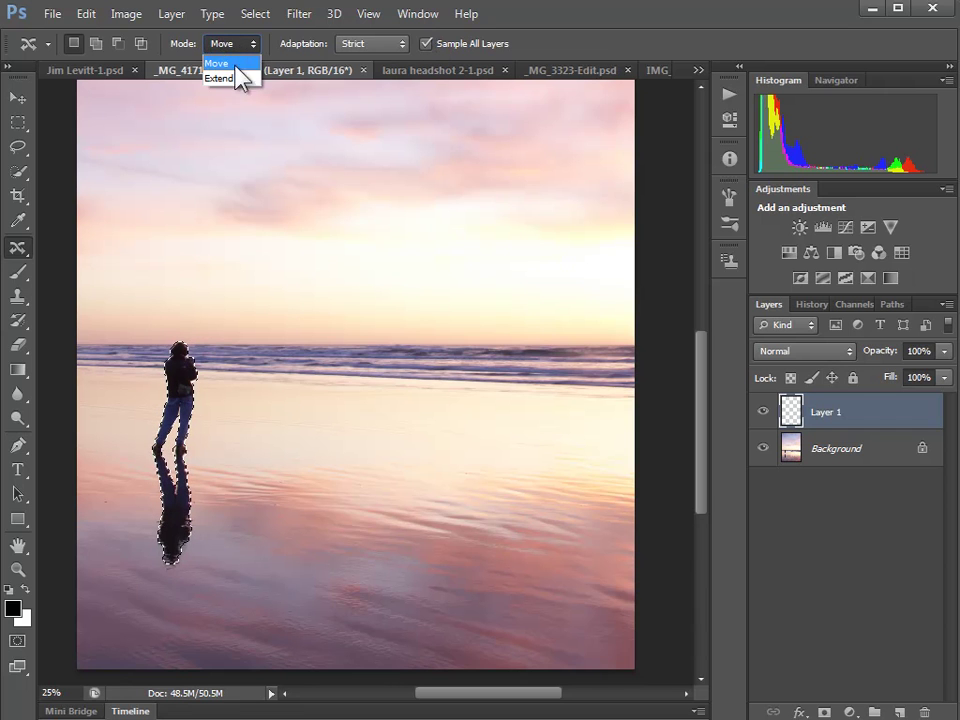
left_click(175, 35)
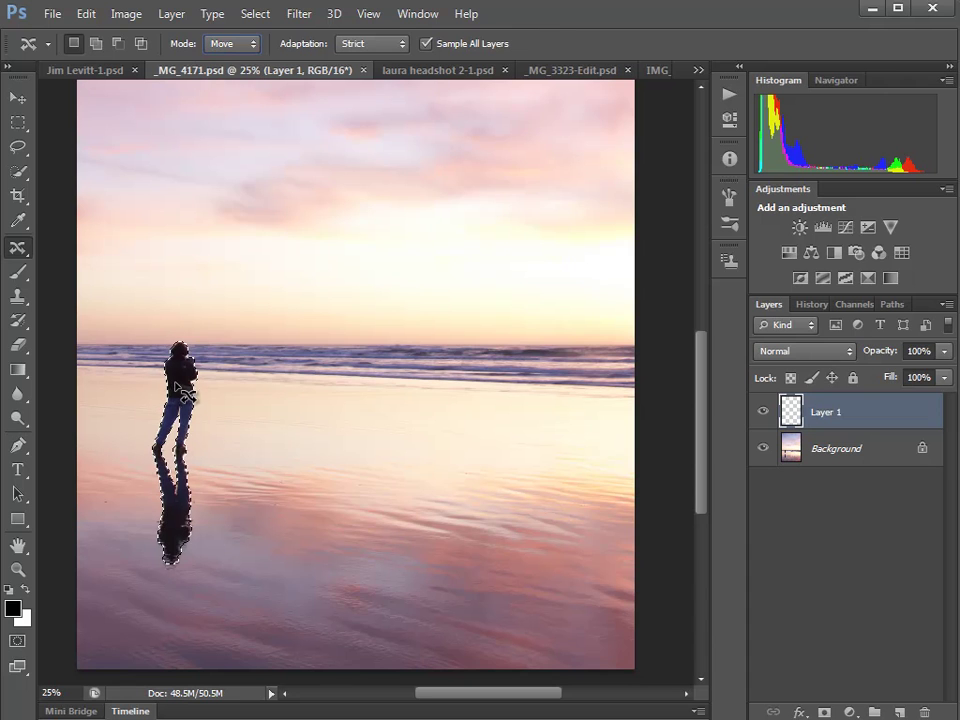
left_click_drag(185, 388, 123, 465)
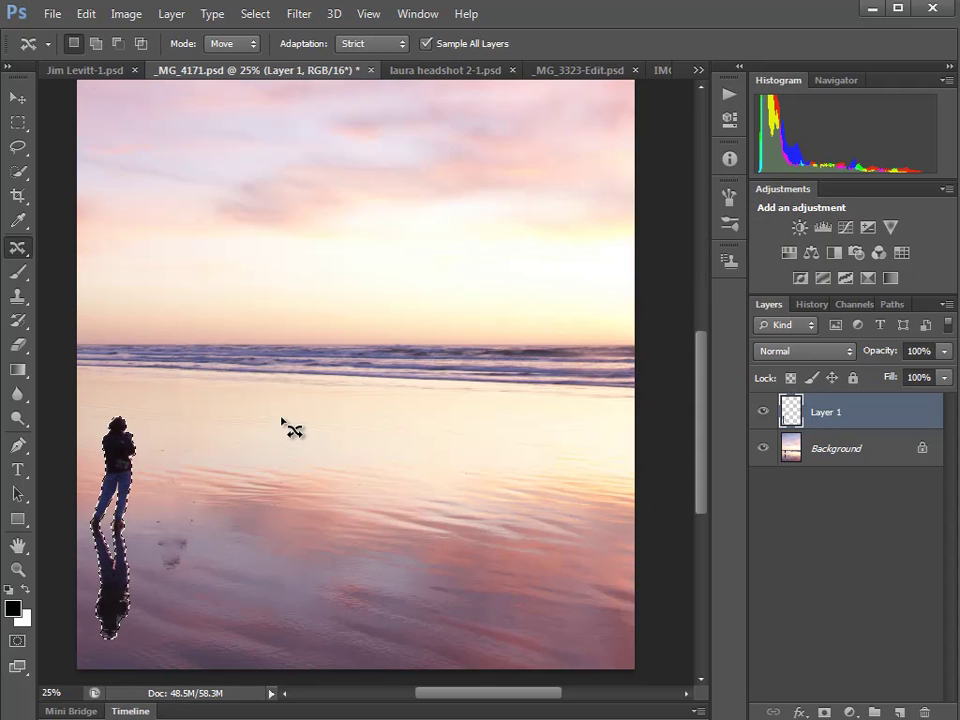
key("ctrl+d")
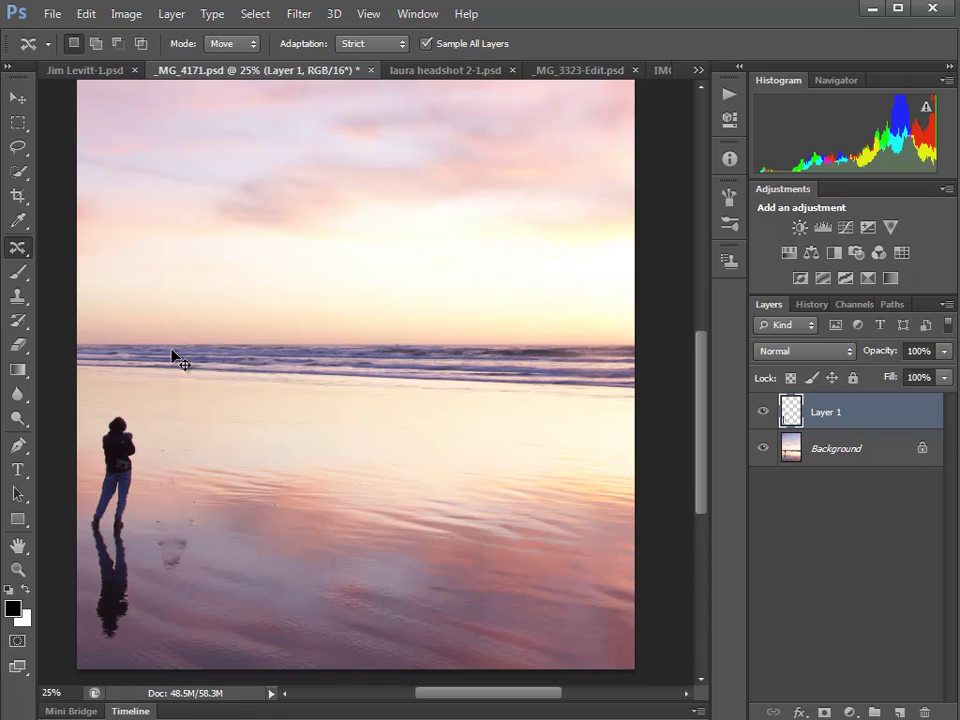
Move the person back to the shoreline, then place an Extend-mode copy farther right
key("ctrl+shift+d")
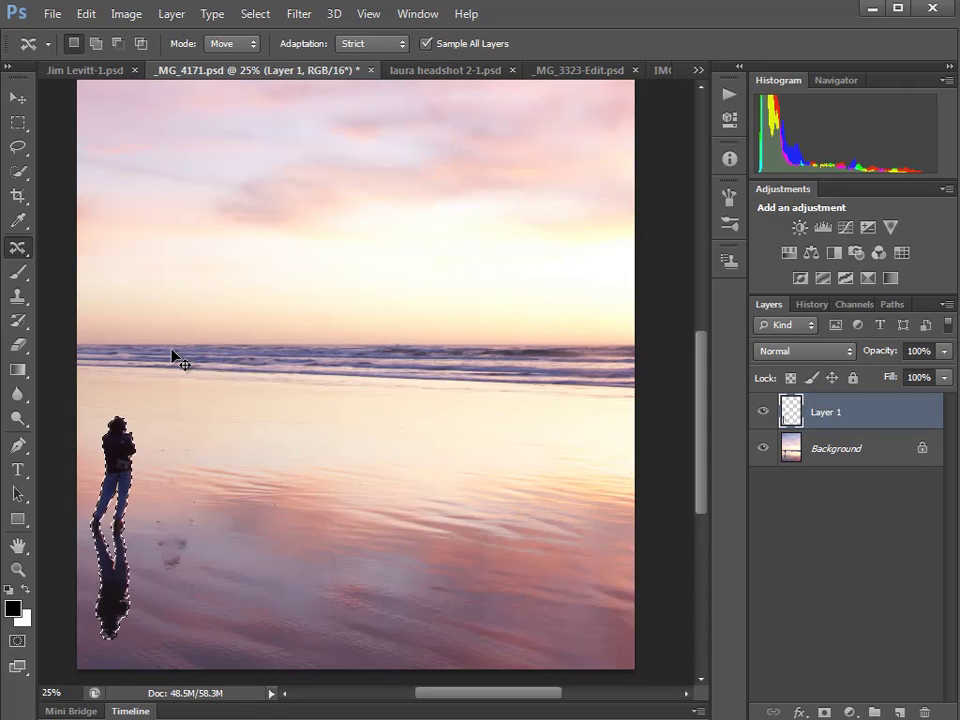
left_click_drag(120, 437, 183, 362)
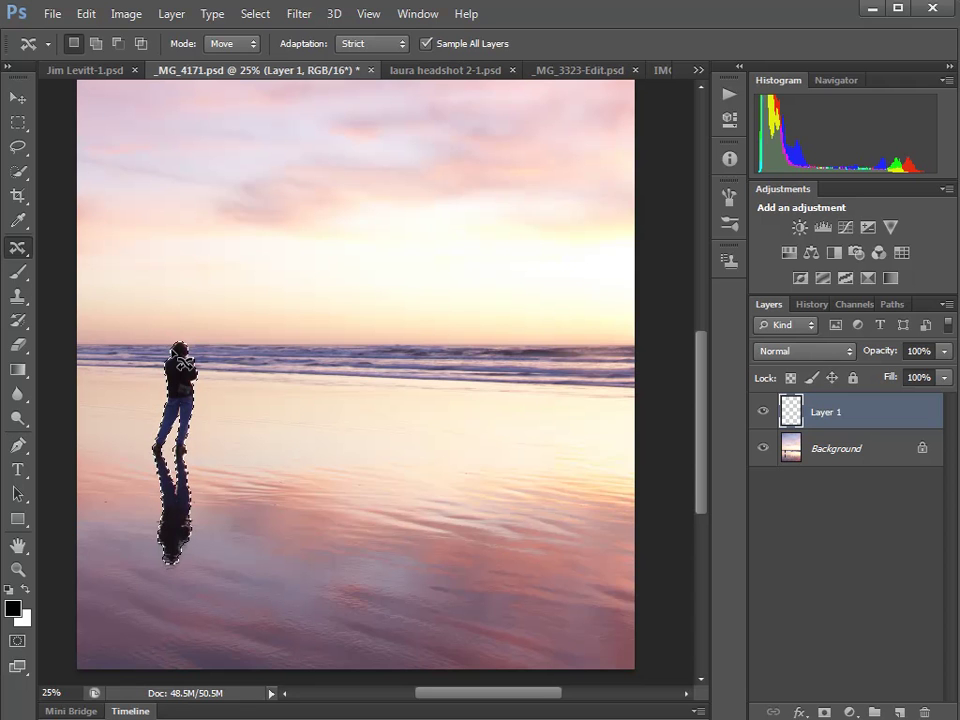
left_click(240, 45)
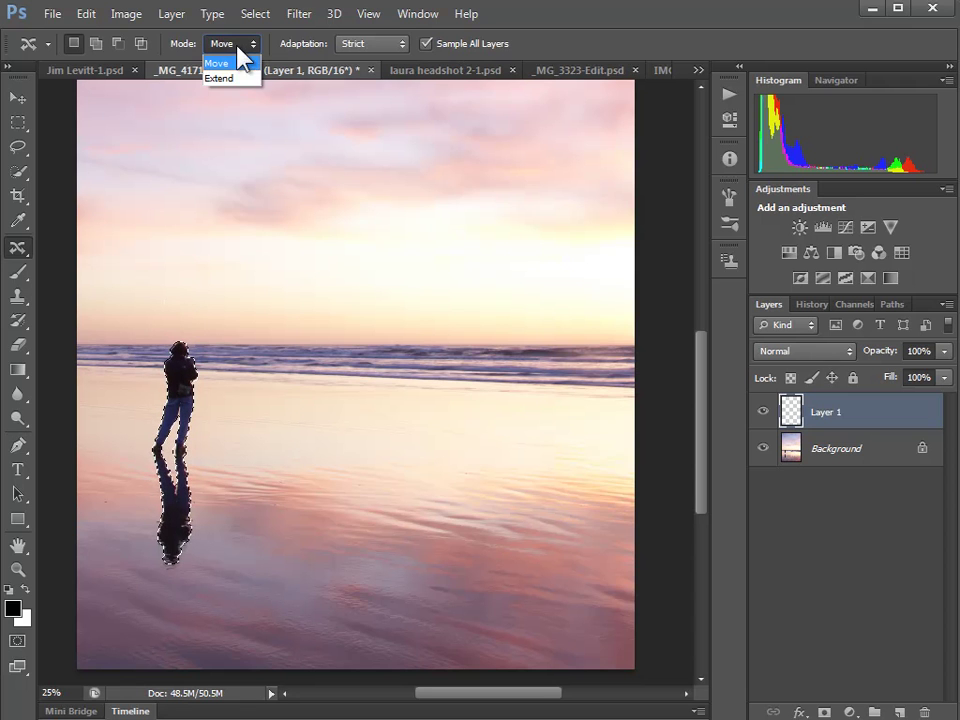
left_click(219, 79)
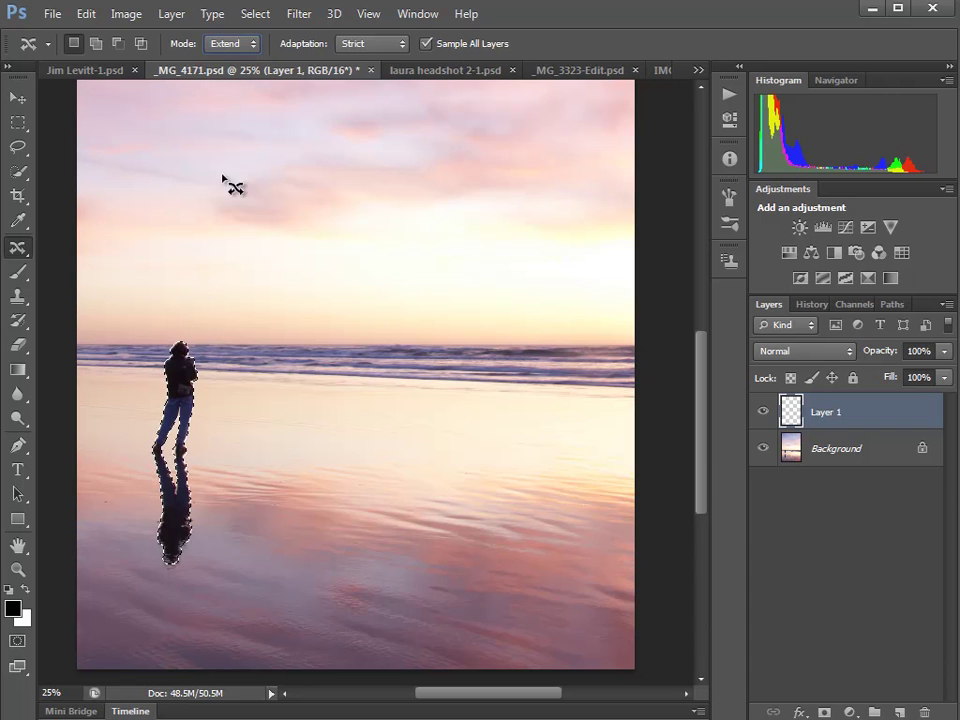
left_click_drag(185, 388, 182, 385)
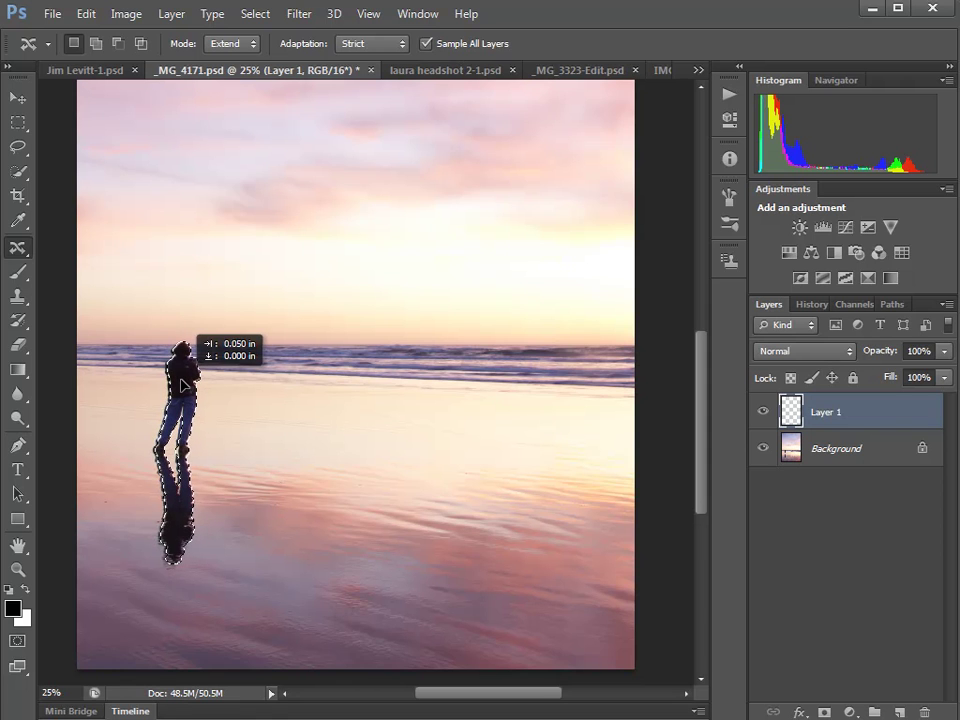
left_click_drag(183, 385, 475, 441)
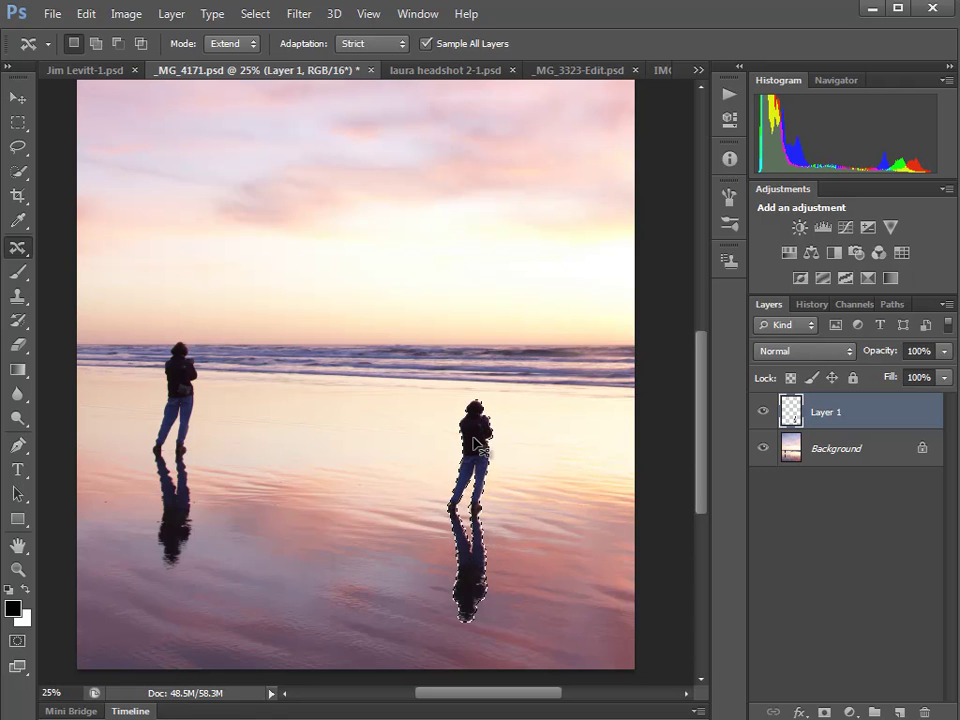
key("ctrl+d")
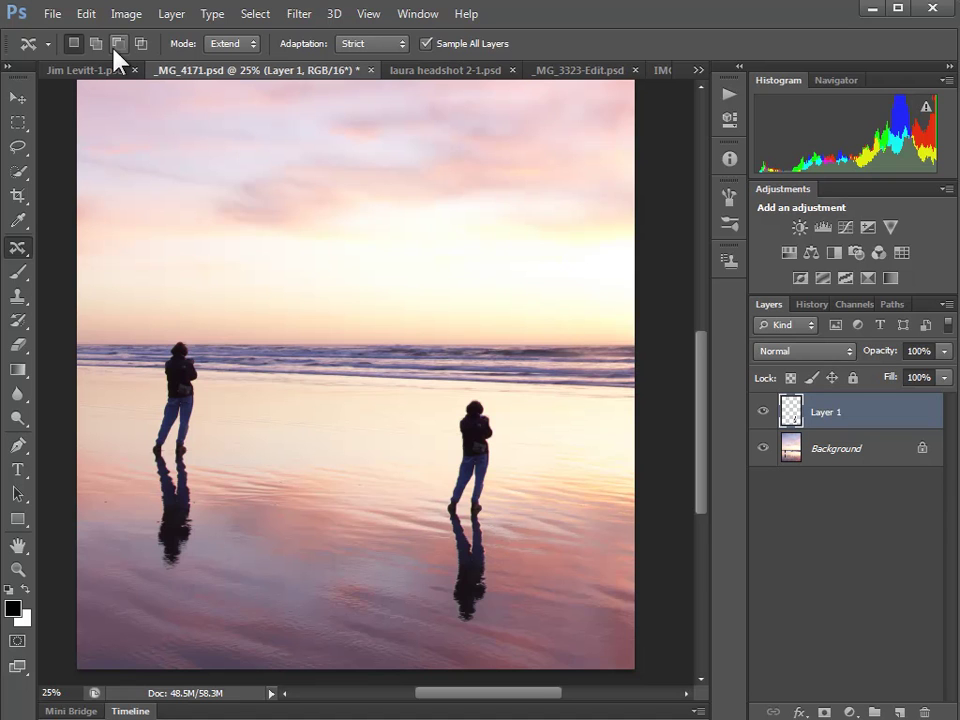
Save the beach photo, leaving the Adaptation setting at Strict
key("ctrl+s")
left_click(400, 43)
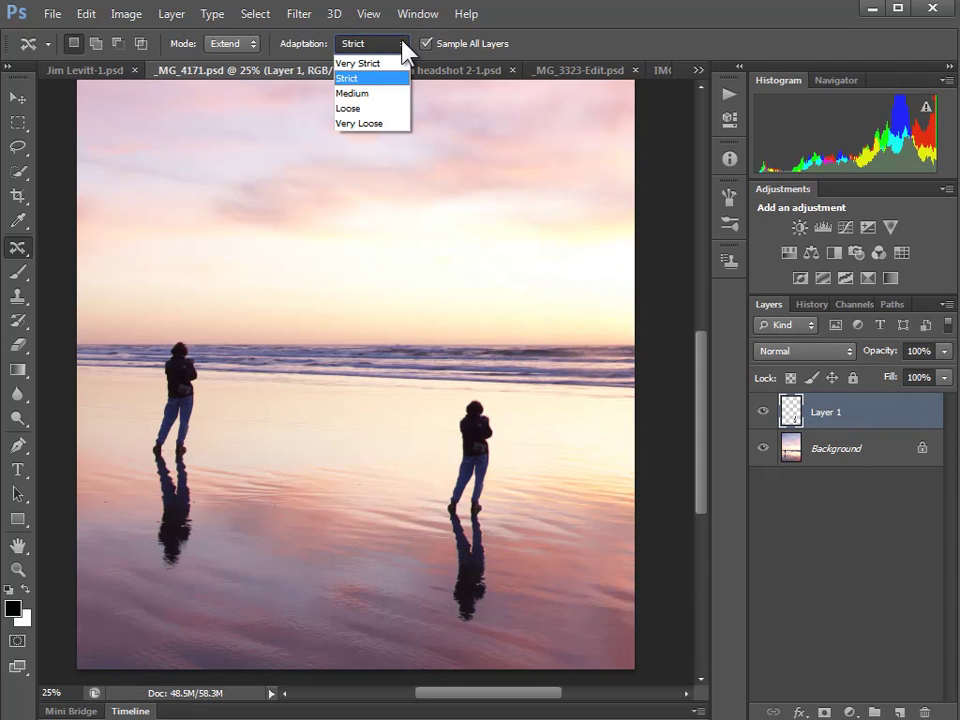
left_click(620, 55)
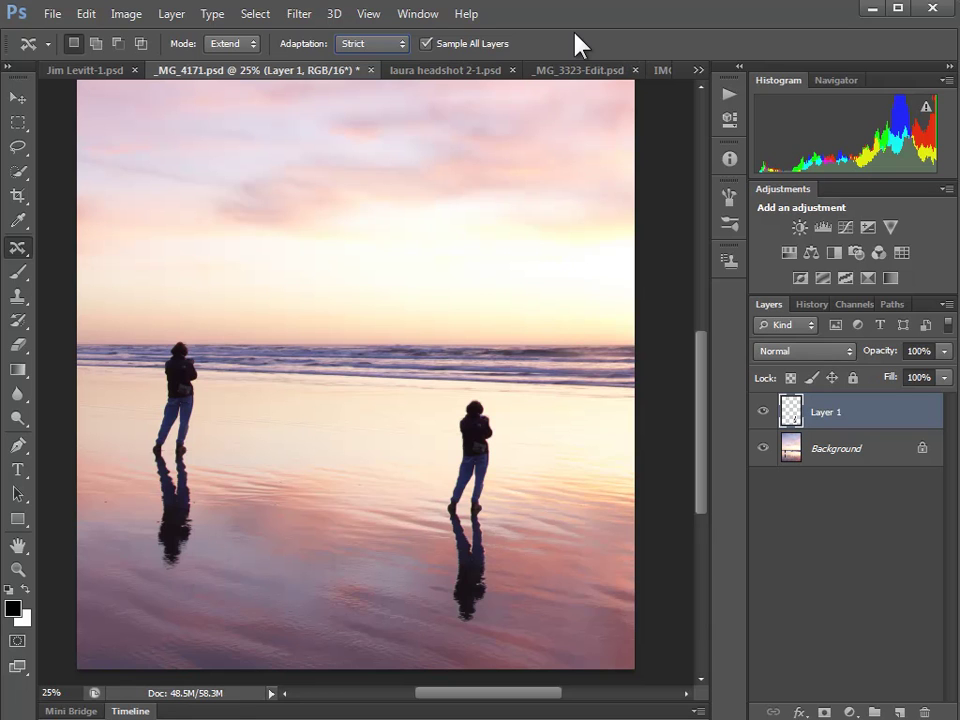
Switch to the headshot document and make the Background layer active
left_click(447, 84)
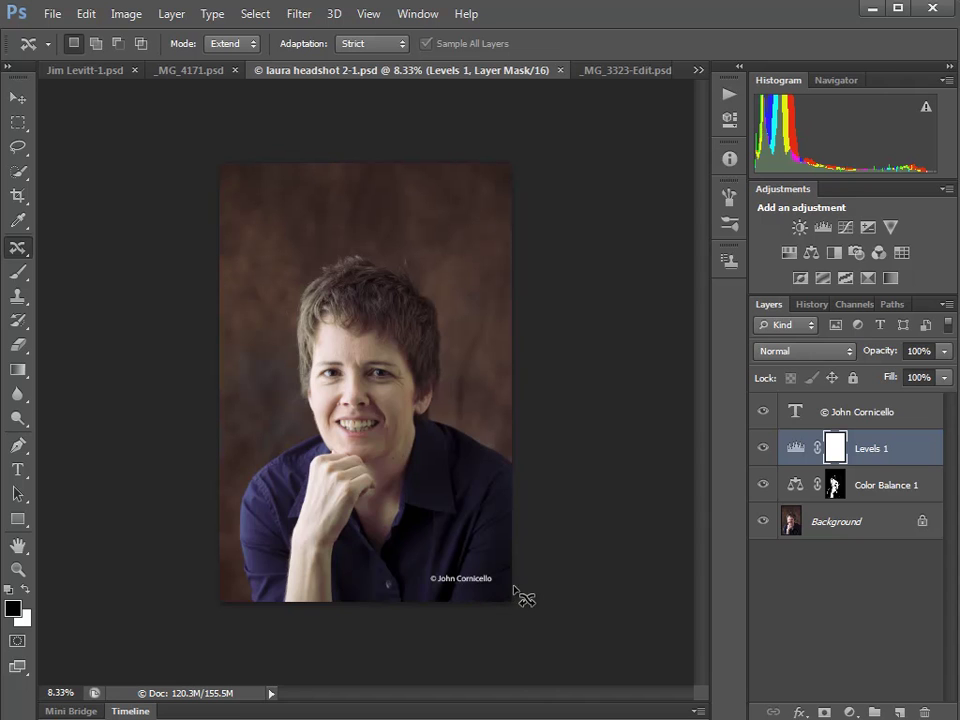
scroll(528, 590, "up", 1)
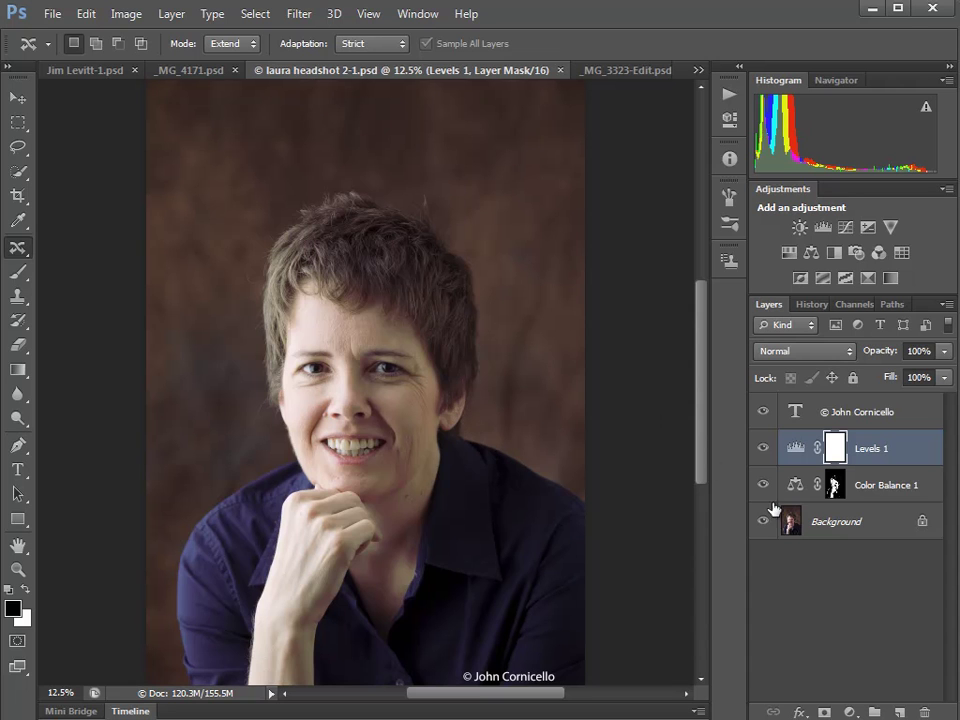
key("alt+shift+bracketleft")
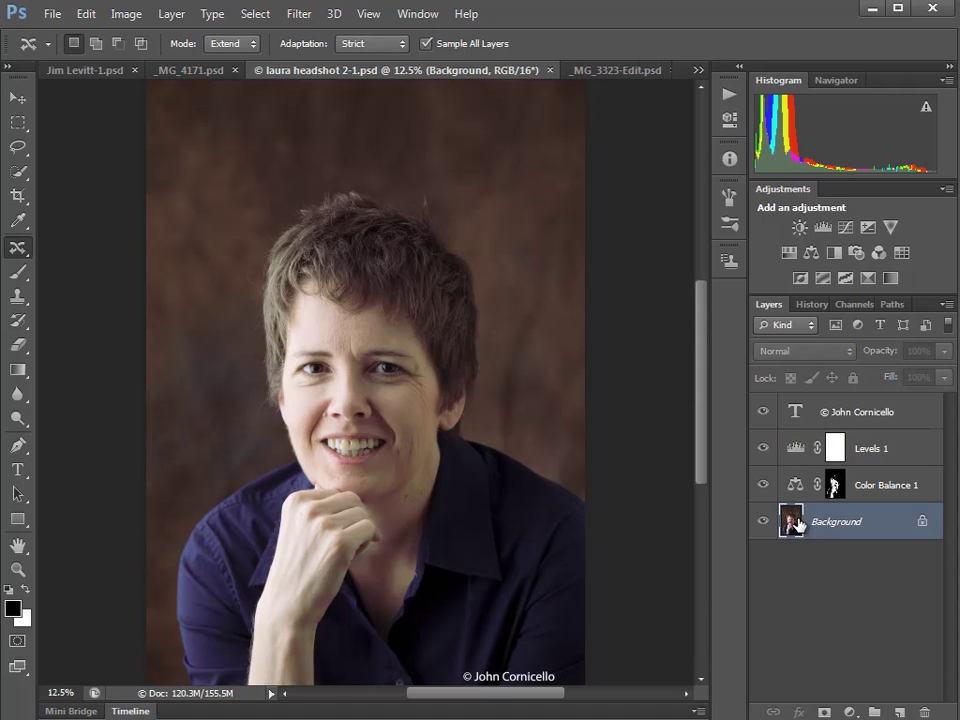
Open Select > Color Range, choose Skin Tones and set Fuzziness to 144
left_click(255, 15)
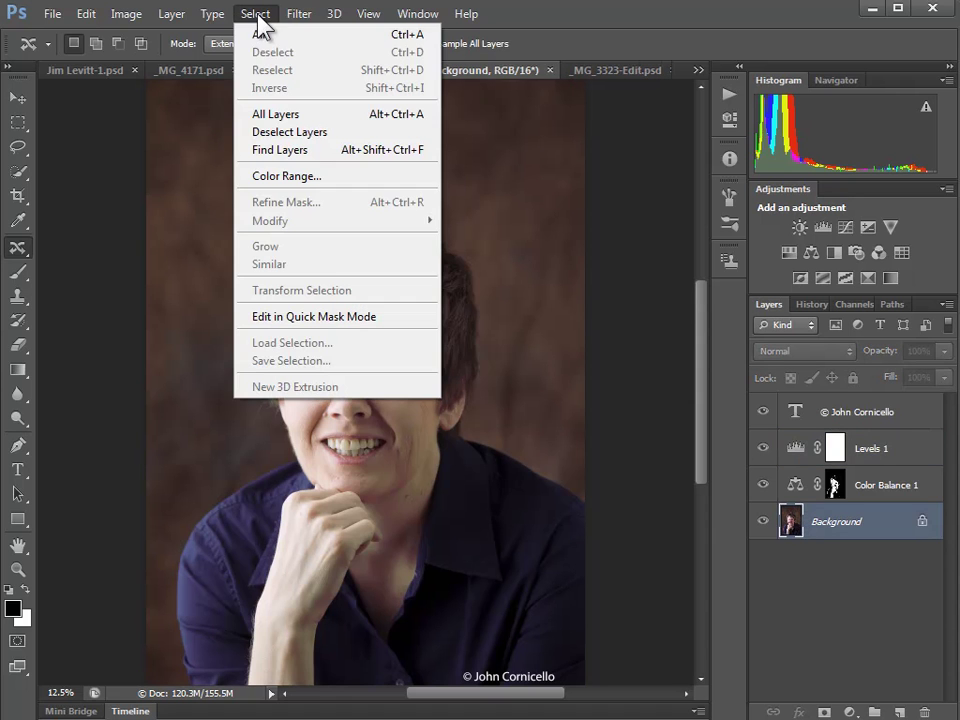
left_click(305, 179)
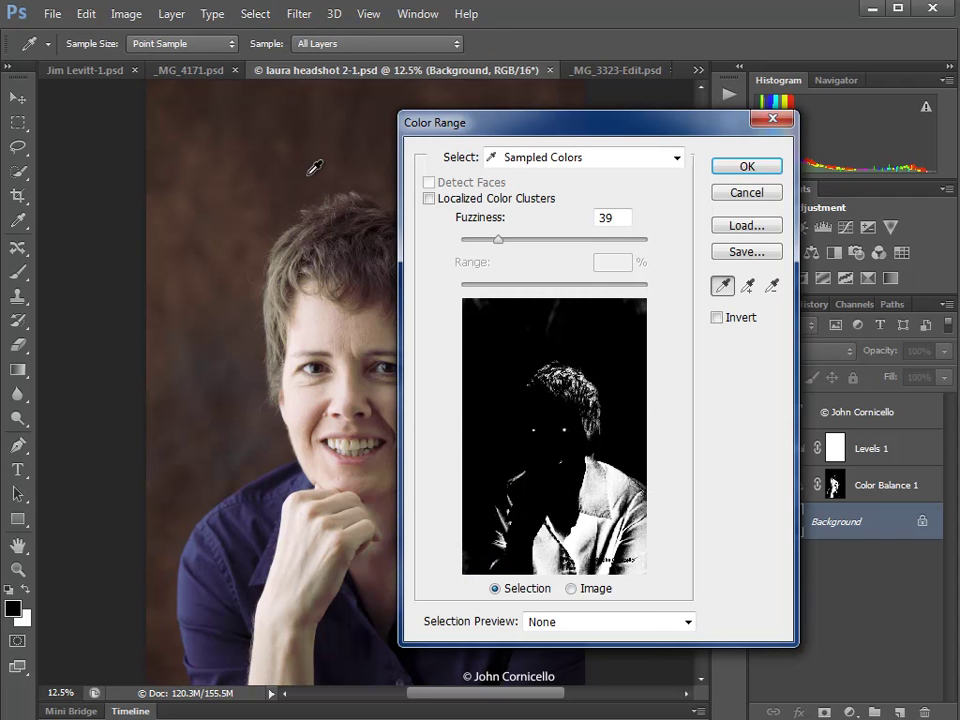
left_click(680, 158)
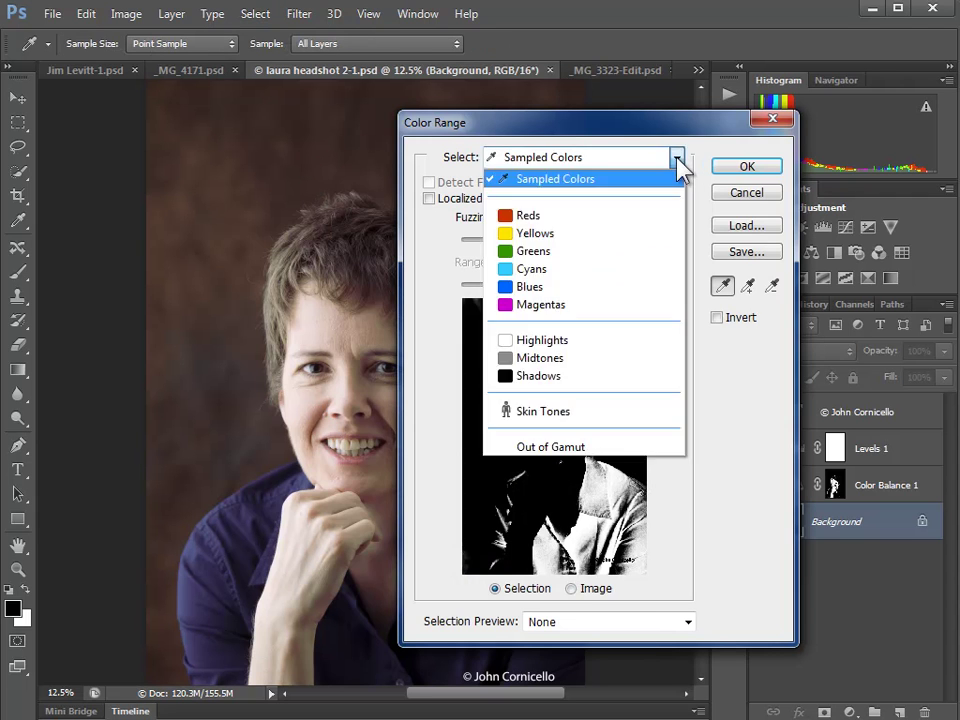
left_click(545, 415)
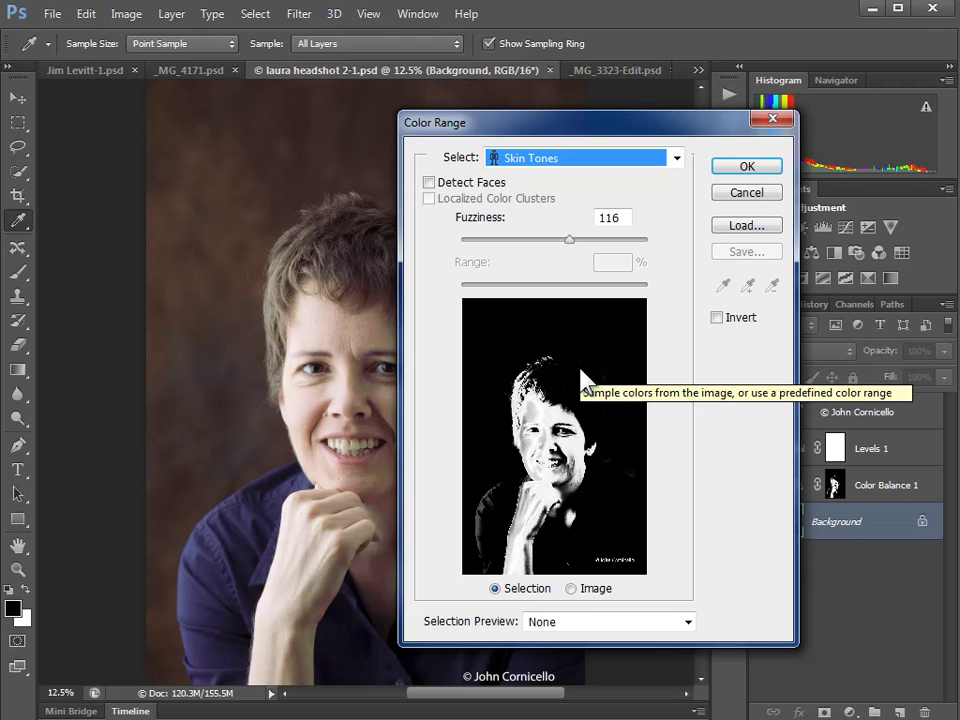
left_click_drag(569, 240, 595, 242)
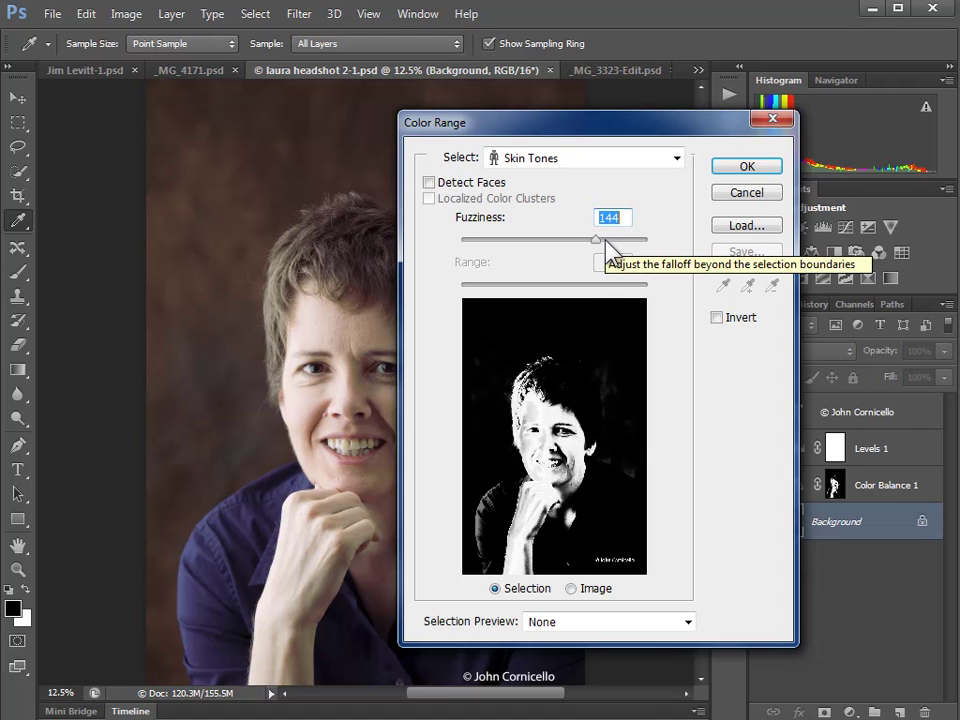
Confirm the skin selection and add a Color Balance layer with Magenta–Green at +13
left_click(748, 168)
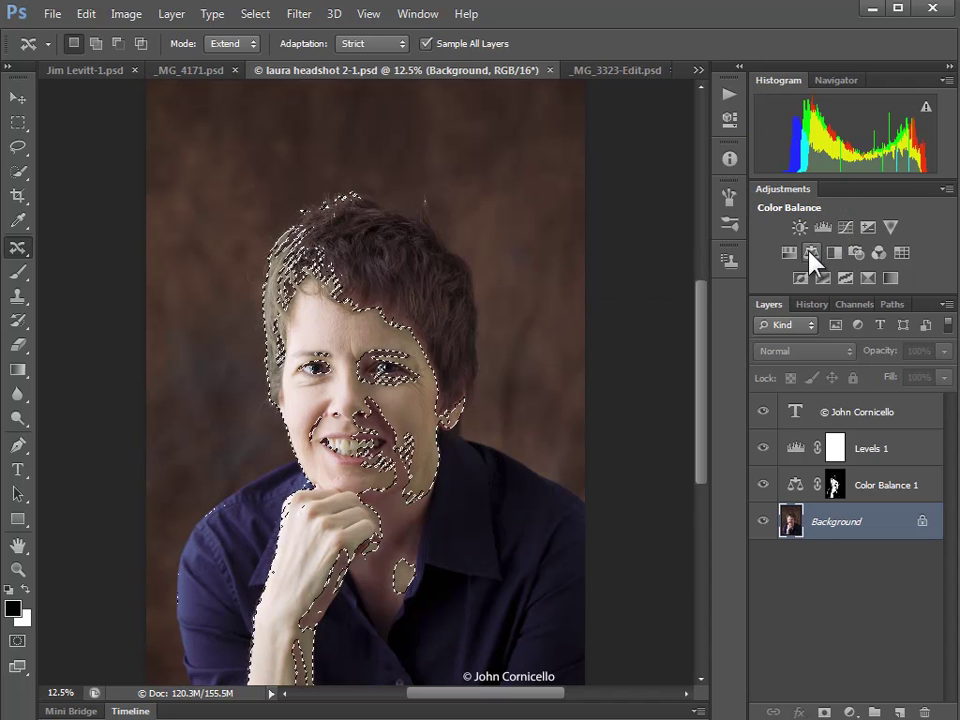
left_click(812, 250)
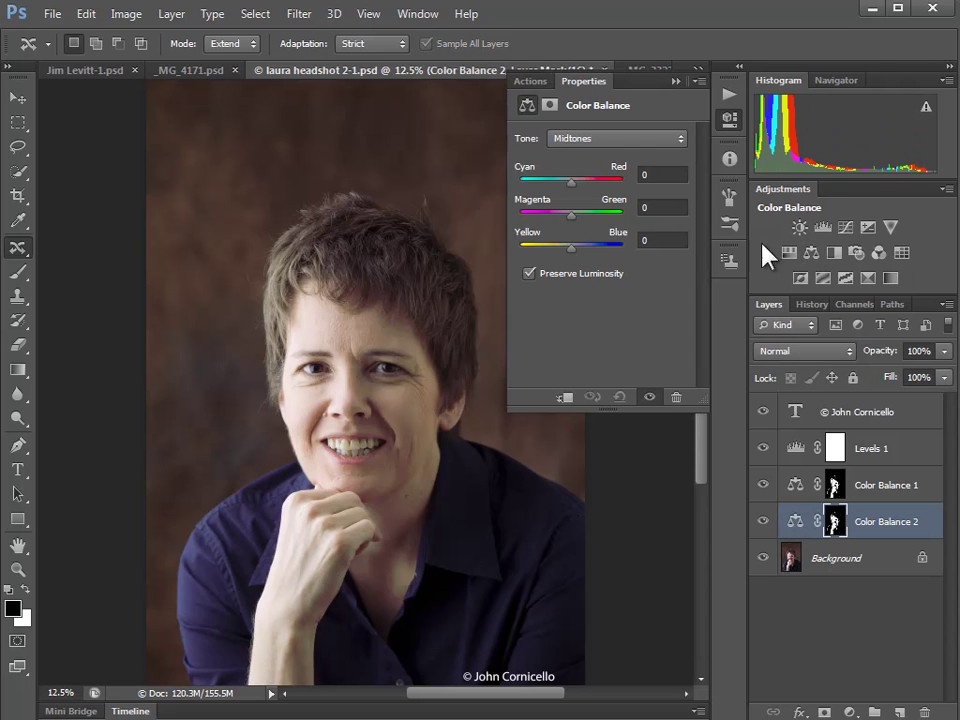
left_click(573, 216)
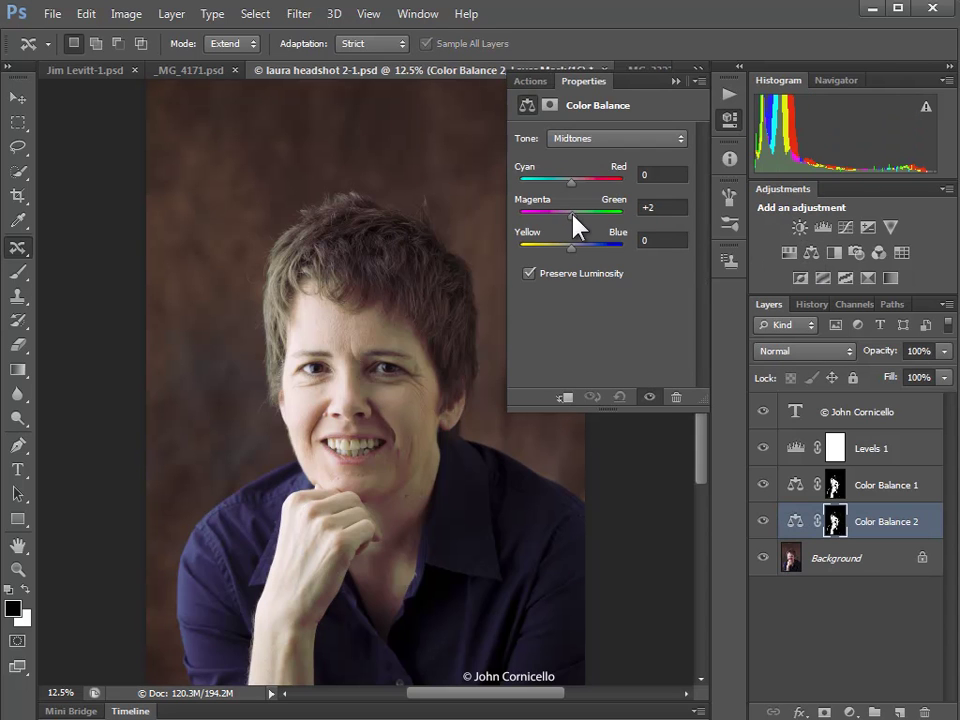
mouse_move(574, 214)
left_mouse_down()
mouse_move(612, 229)
mouse_move(634, 216)
mouse_move(585, 210)
mouse_move(582, 226)
left_mouse_up()
Toggle Color Balance 2's visibility to compare the headshot before and after
left_click(765, 524)
left_click(765, 524)
left_click(765, 524)
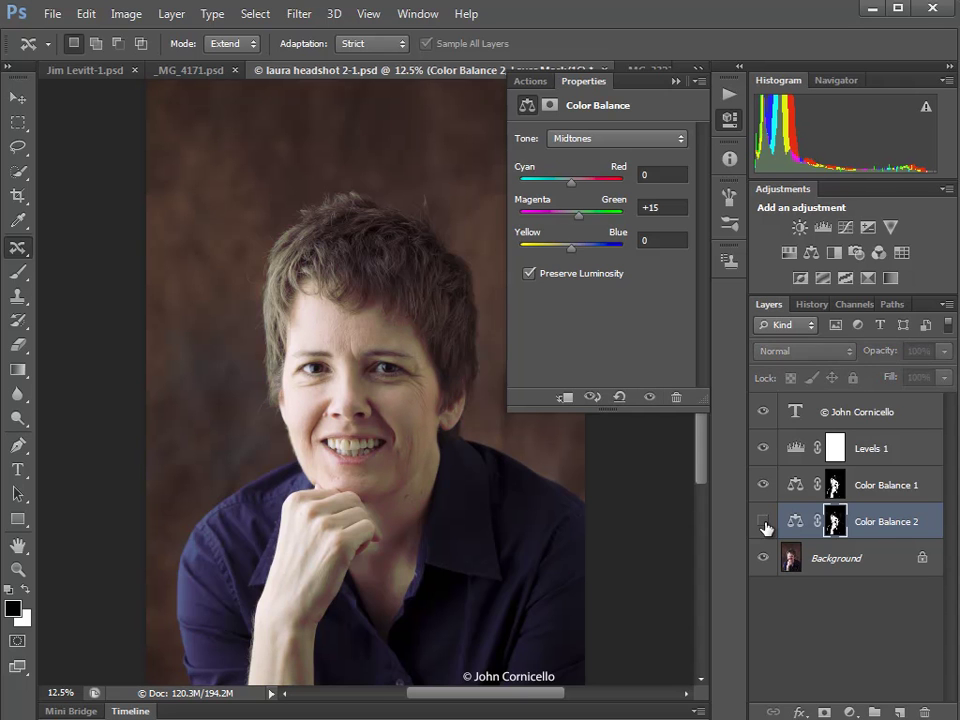
left_click(765, 524)
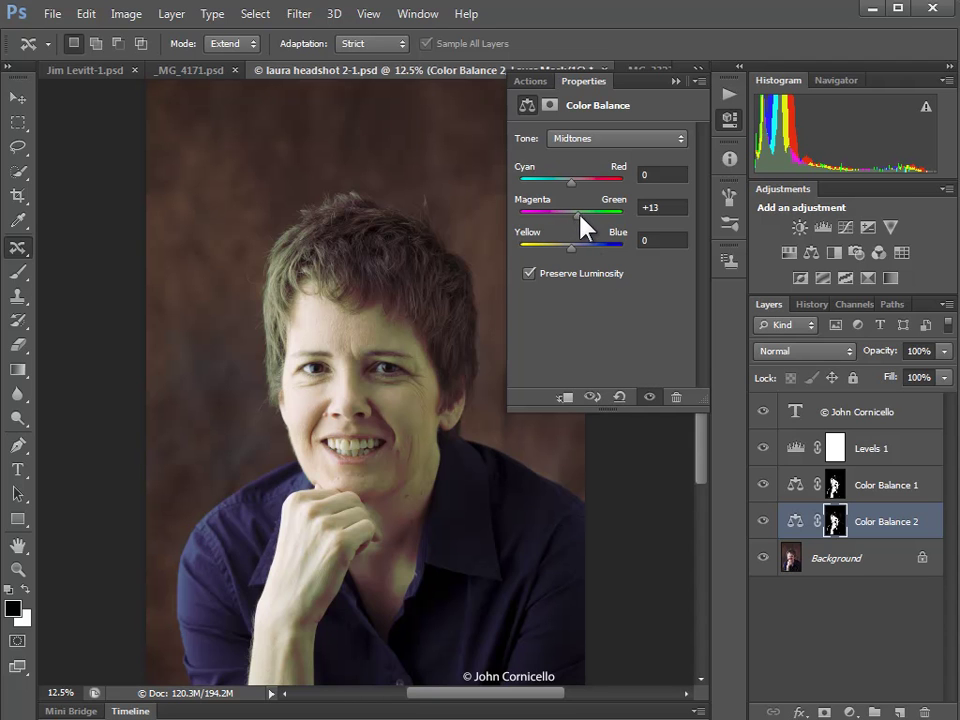
On the isolated Color Balance 2 mask, paint black over the shirt and shoulder with a 900 brush
left_click(834, 521, "alt")
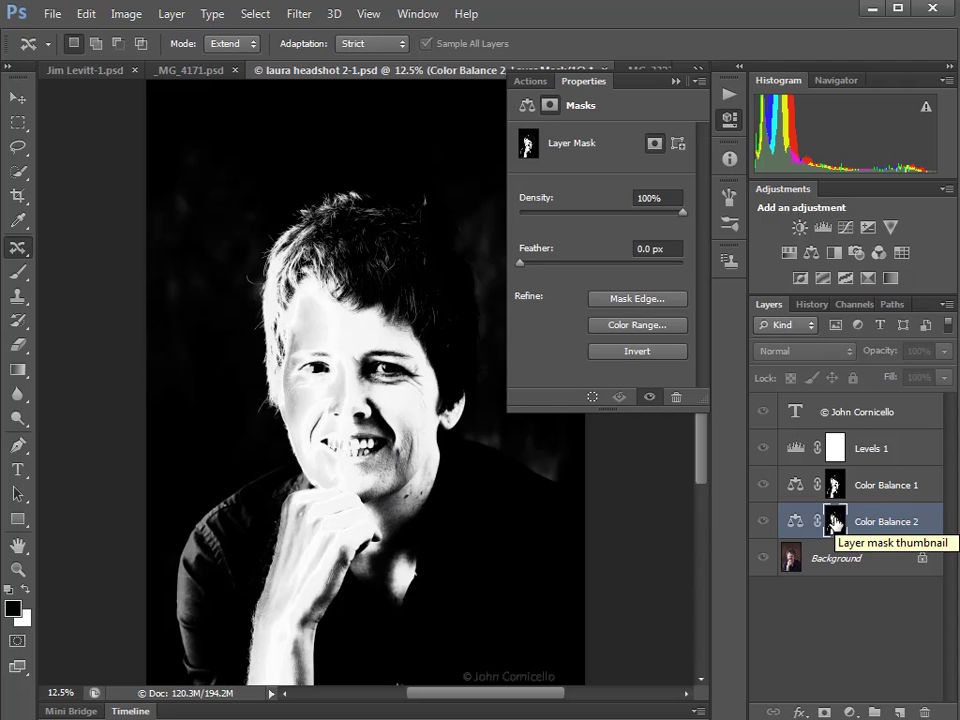
key("b")
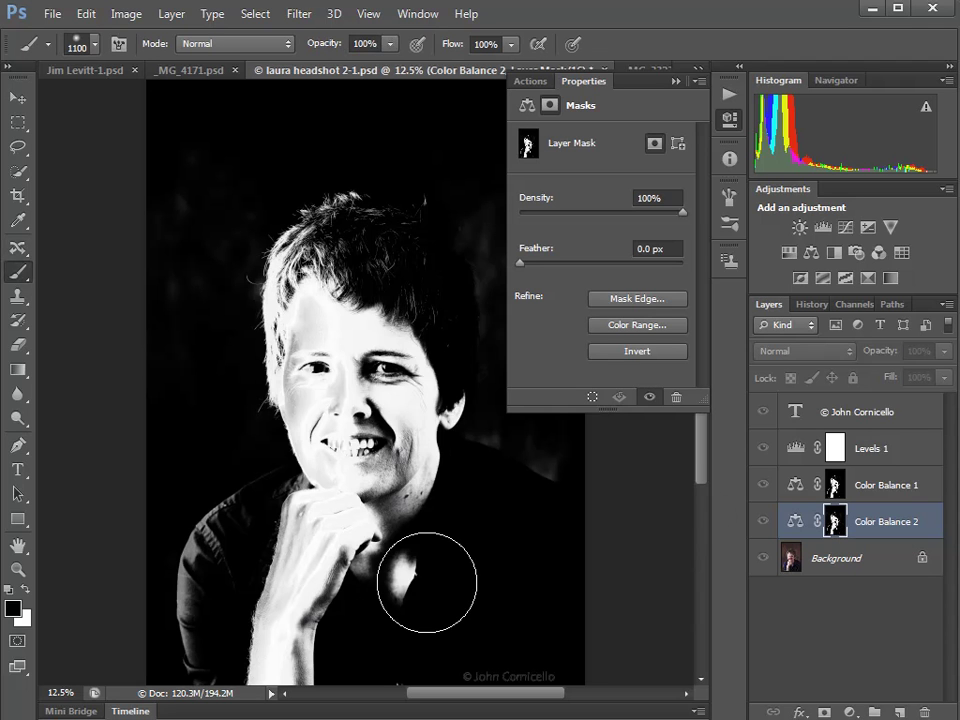
scroll(427, 582, "down", 1)
key("bracketleft")
key("bracketleft")
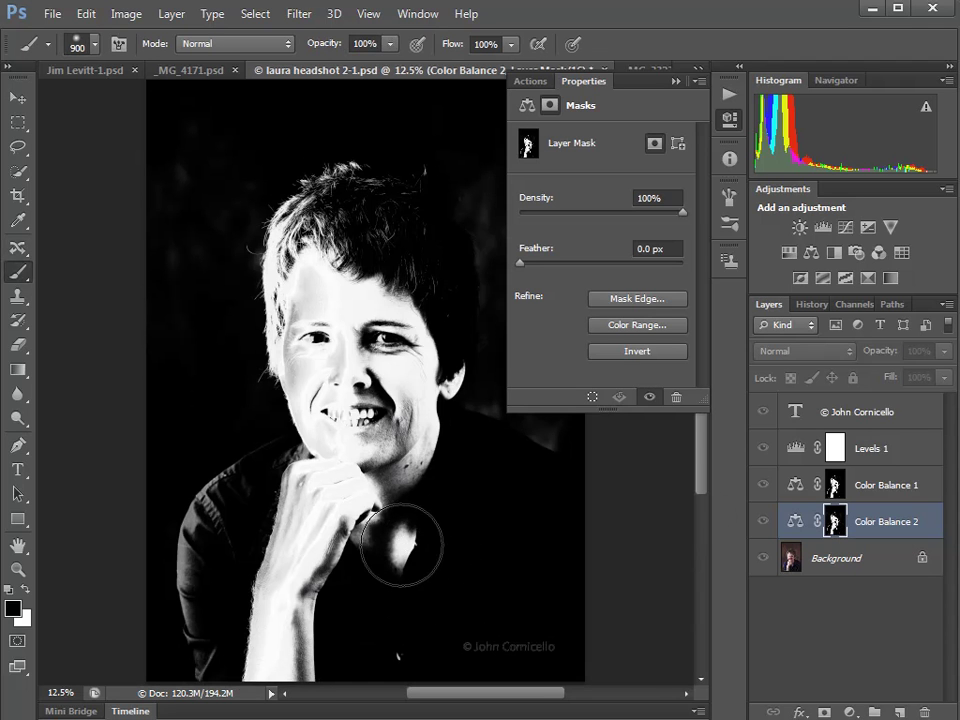
mouse_move(405, 545)
left_mouse_down()
mouse_move(333, 568)
mouse_move(175, 540)
mouse_move(198, 489)
mouse_move(167, 621)
left_mouse_up()
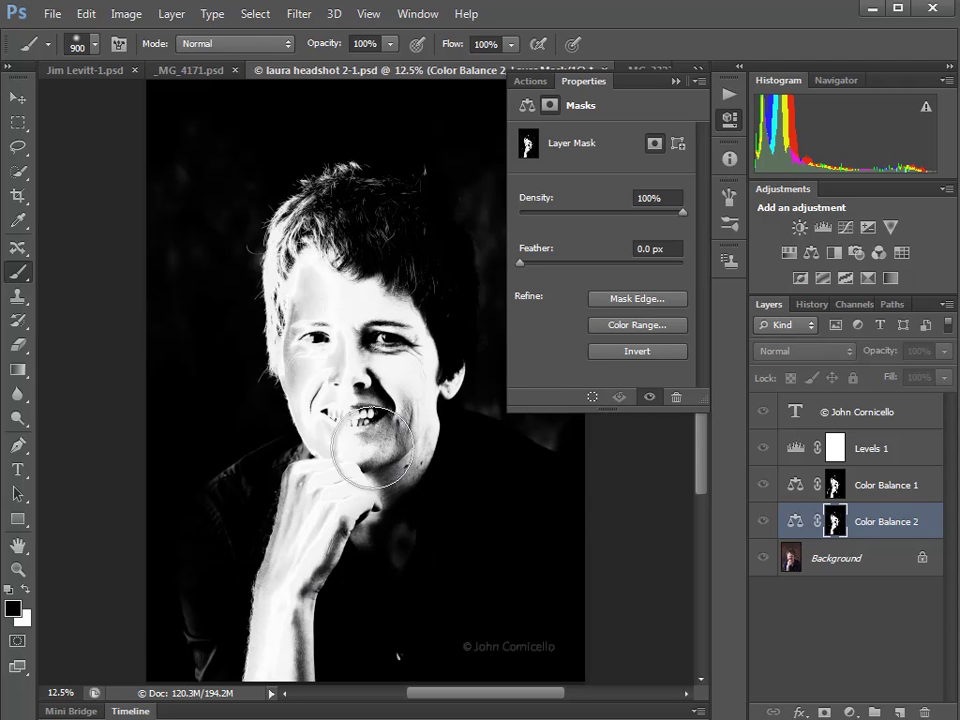
left_click_drag(487, 452, 630, 490)
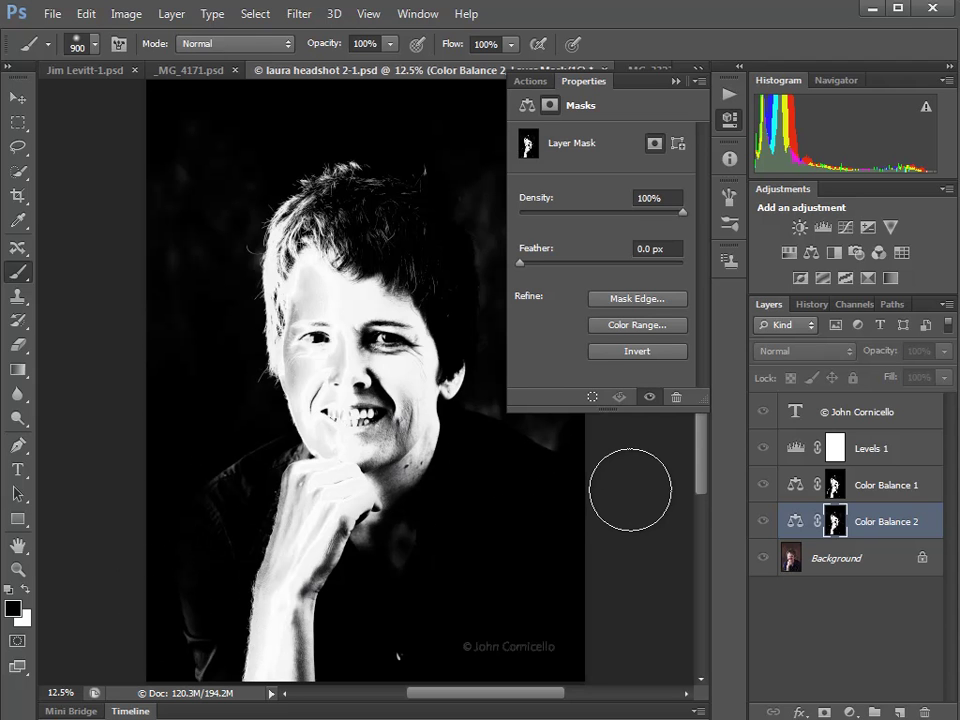
left_click(836, 521, "alt")
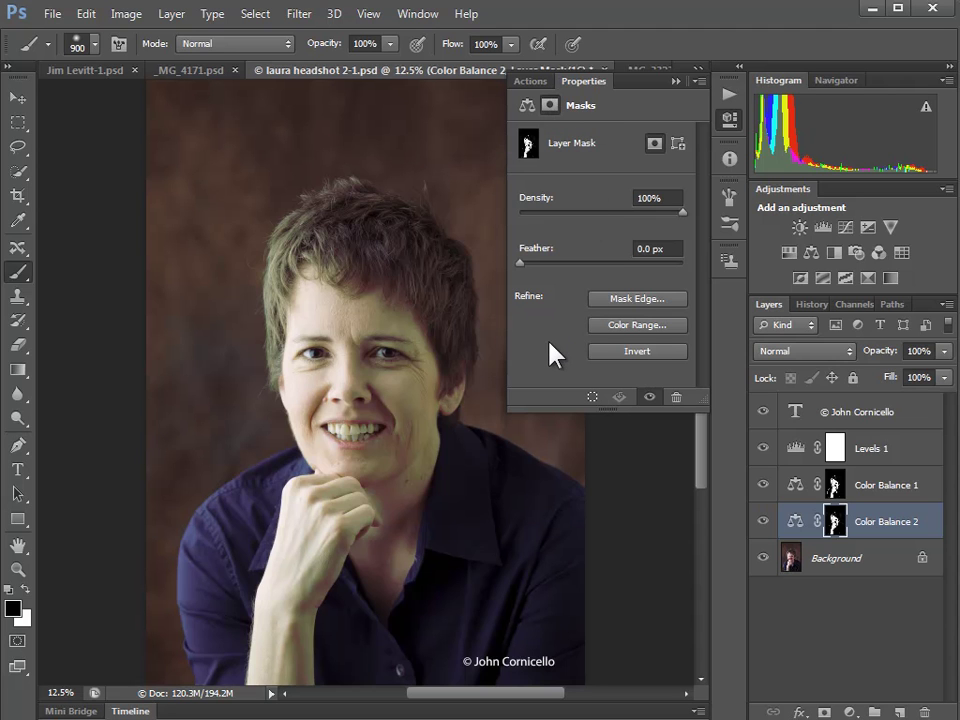
Select Levels 1 and collapse the Properties panel into the dock
left_click(800, 451)
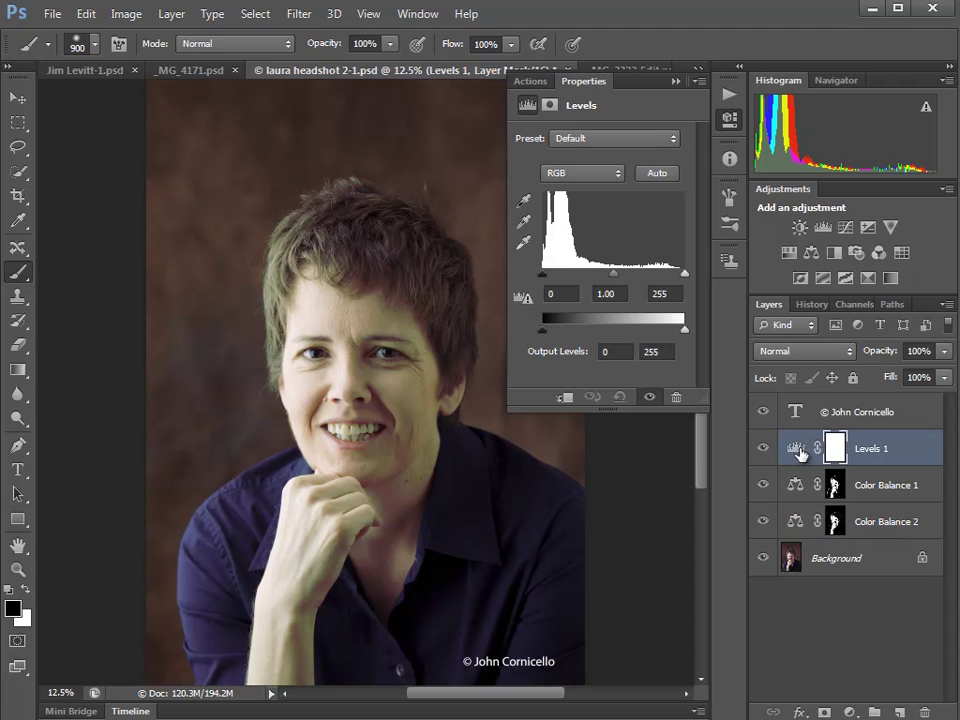
left_click(675, 81)
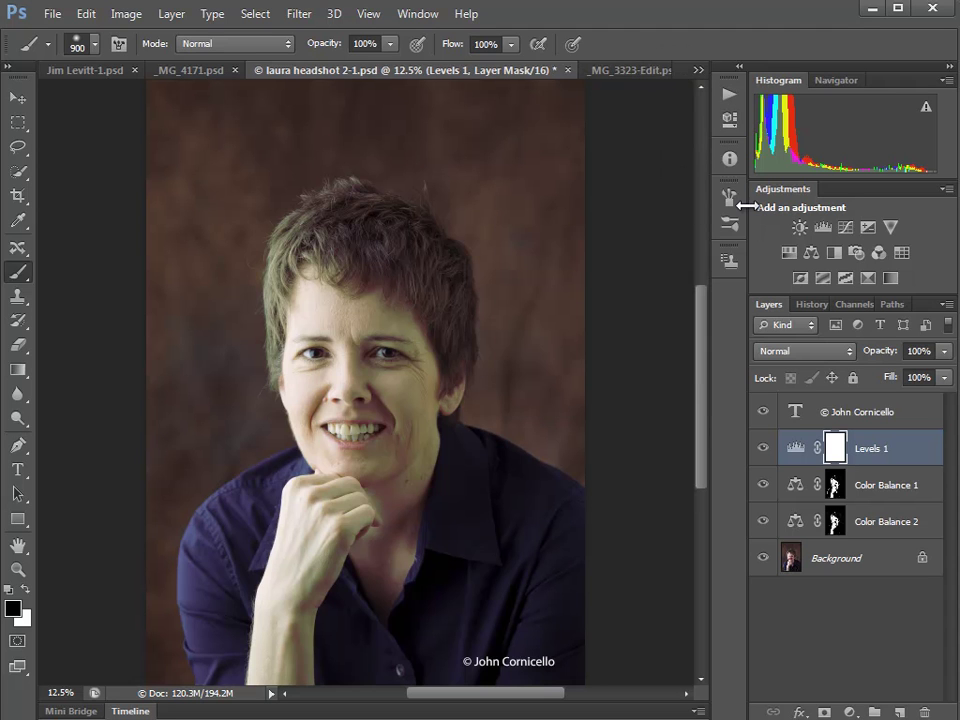
Switch to the boat photo _MG_3323-Edit.psd and open the Iris Blur gallery on Layer 3
left_click(616, 73)
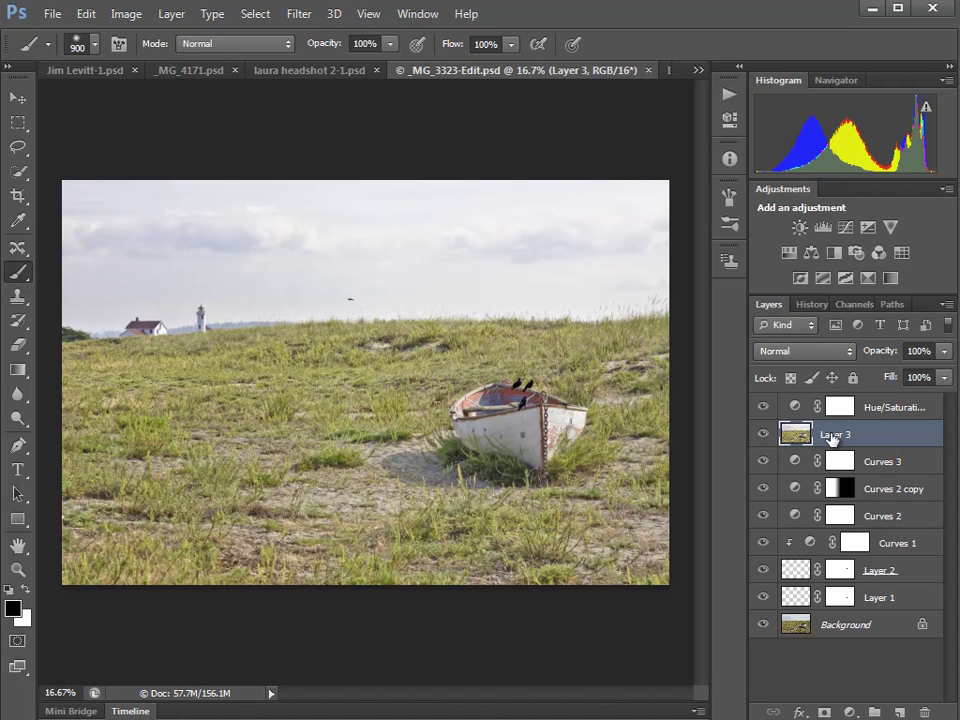
left_click(300, 15)
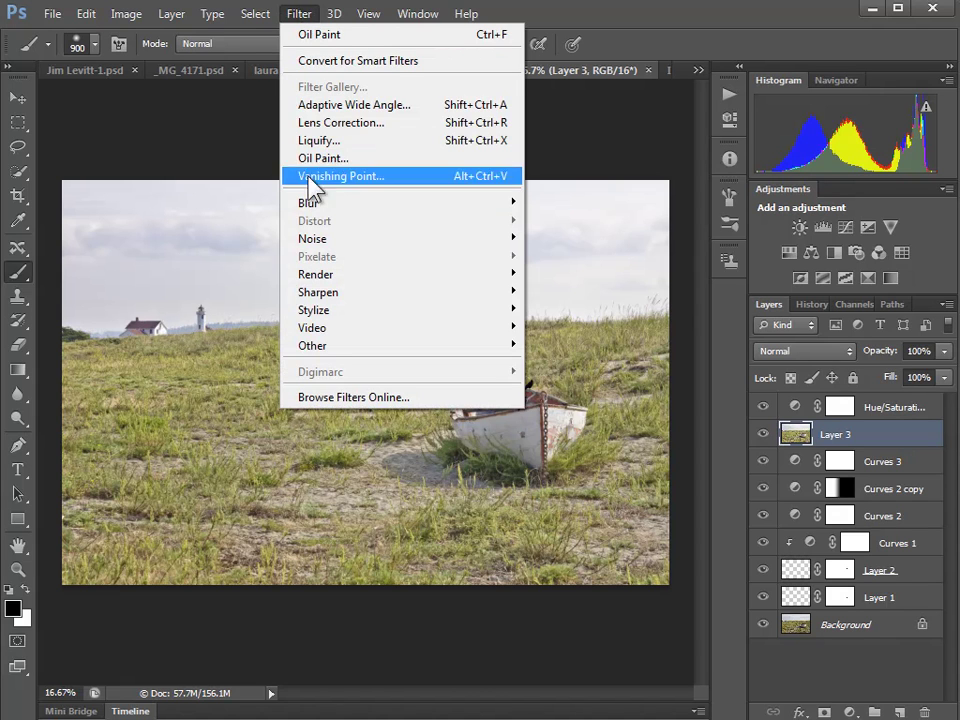
mouse_move(306, 200)
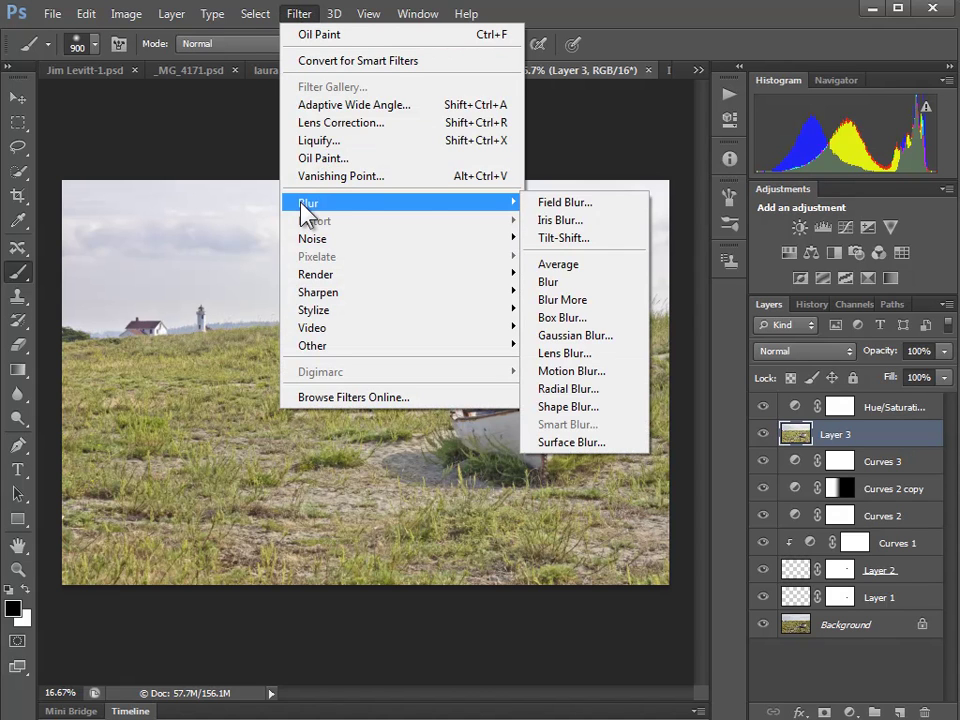
left_click(559, 220)
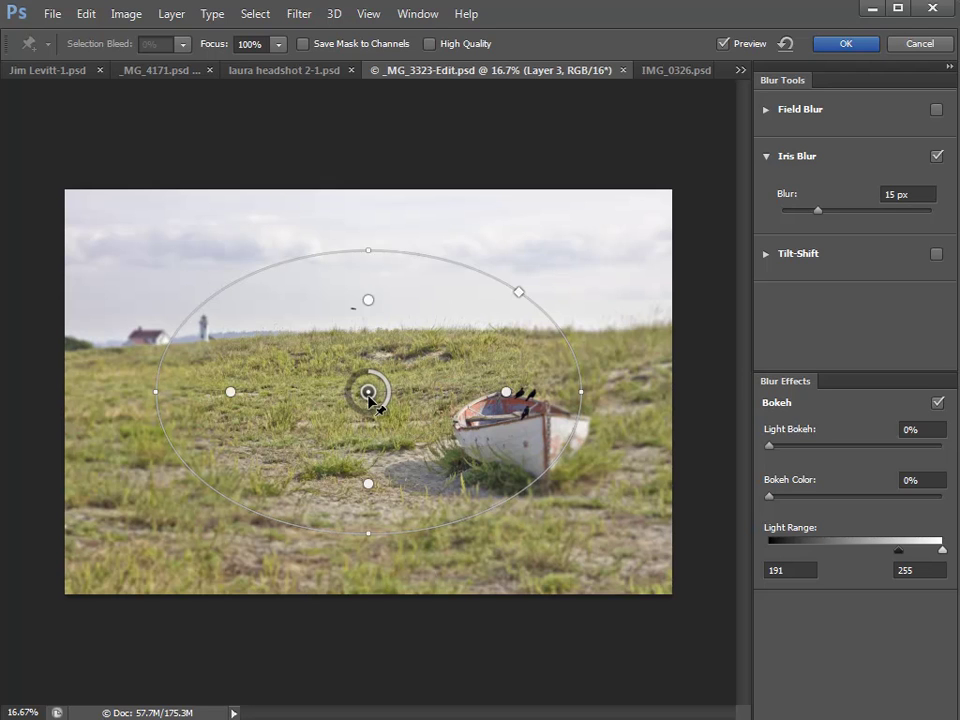
Move the iris blur pin onto the boat and tighten the focus ellipse around it
left_click_drag(368, 392, 516, 420)
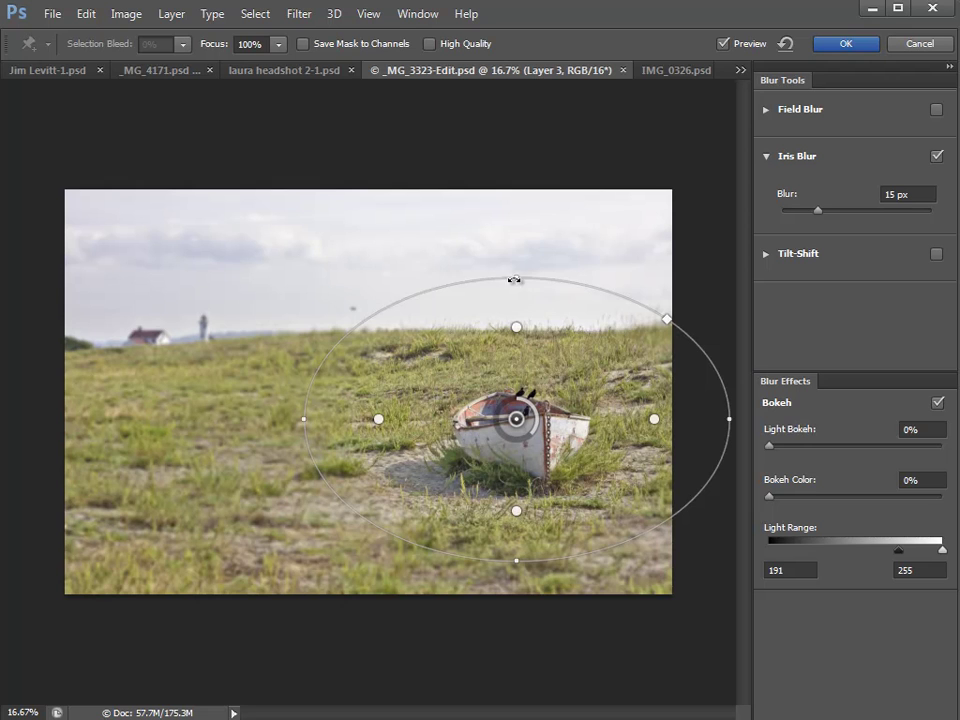
left_click_drag(516, 276, 519, 290)
left_click_drag(668, 331, 630, 373)
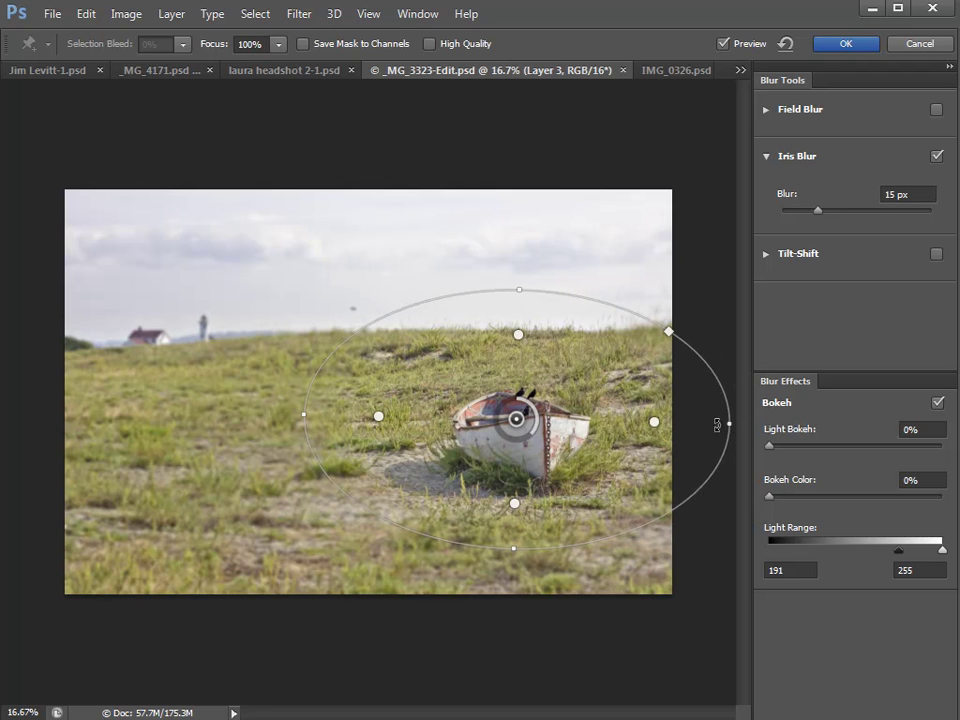
left_click_drag(705, 423, 672, 423)
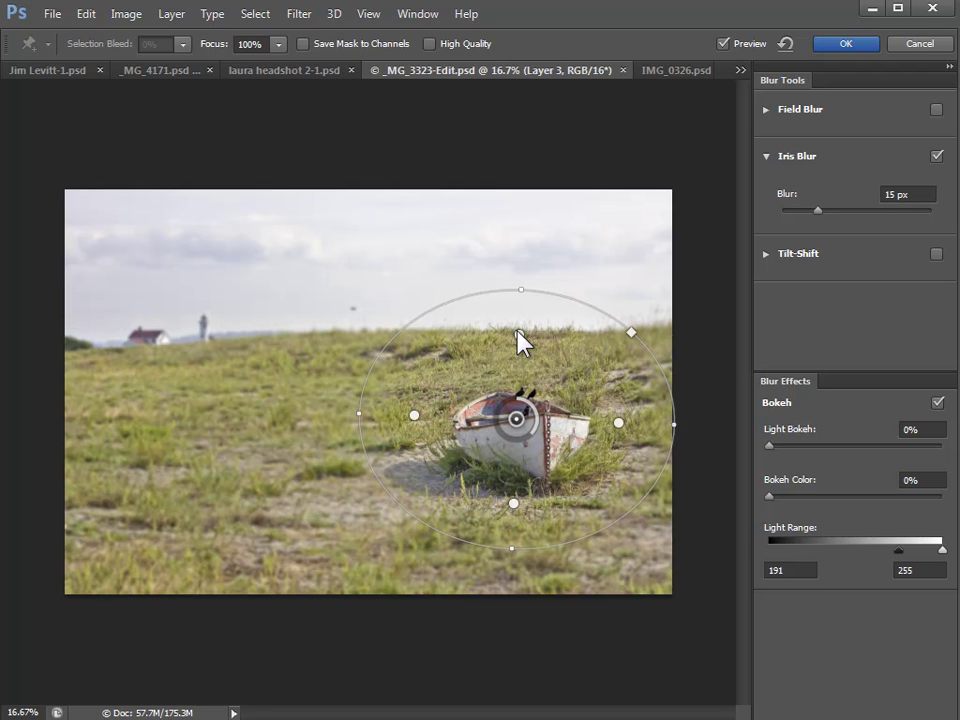
left_click_drag(520, 344, 521, 394)
left_click_drag(624, 431, 592, 435)
left_click_drag(513, 503, 515, 489)
left_click_drag(414, 415, 441, 416)
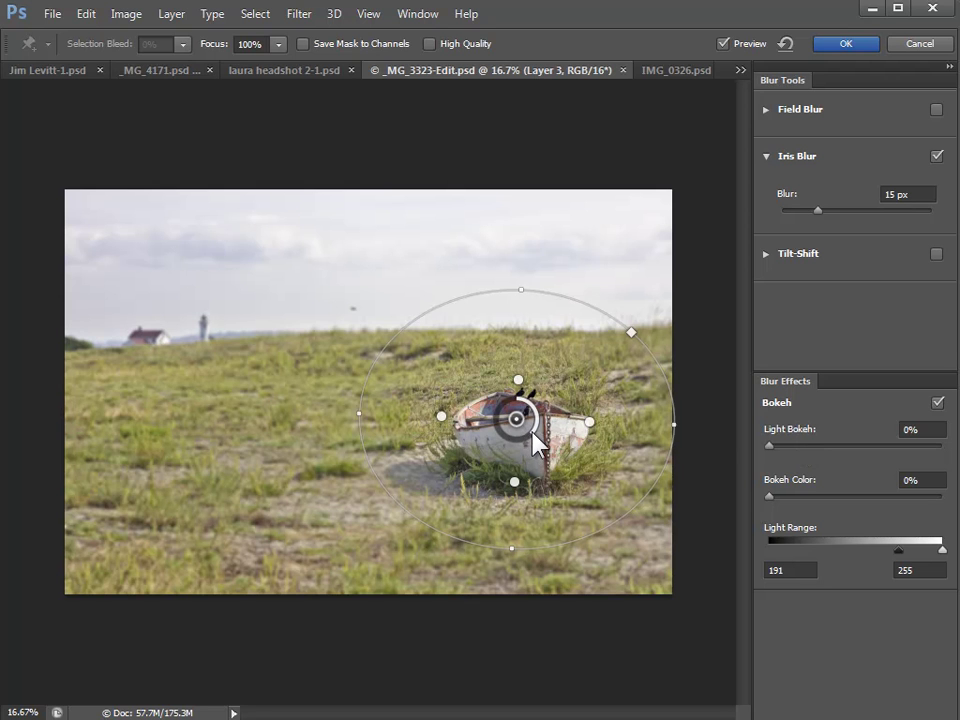
Set the iris blur strength to 13 px and compare with the unblurred original
mouse_move(532, 431)
left_mouse_down()
mouse_move(519, 446)
mouse_move(532, 428)
left_mouse_up()
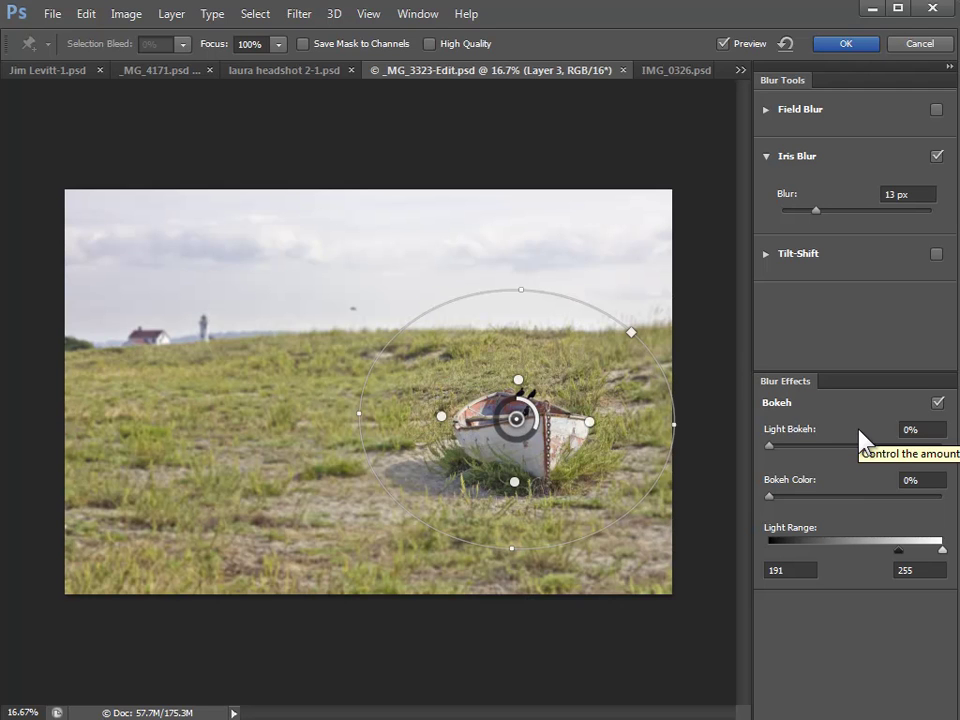
key("h")
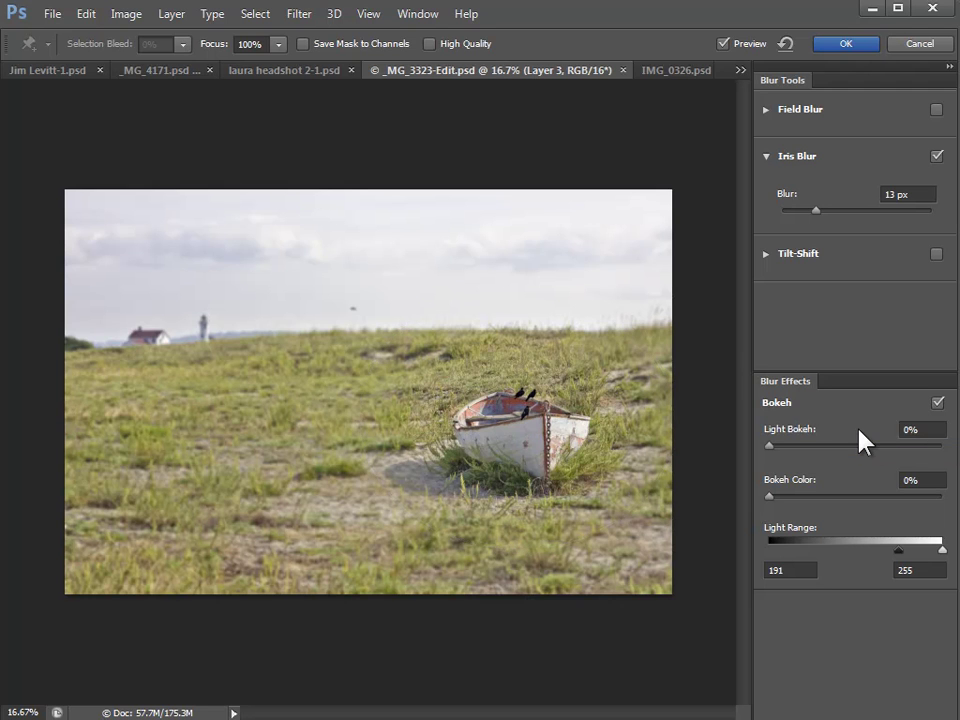
key("h")
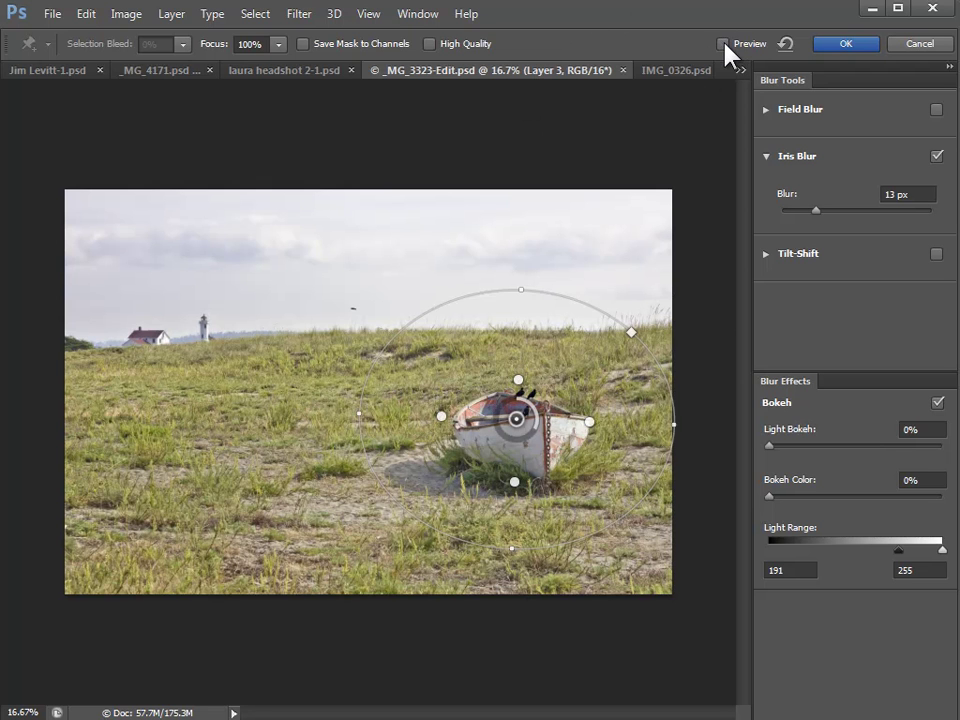
left_click(723, 44)
left_click(723, 44)
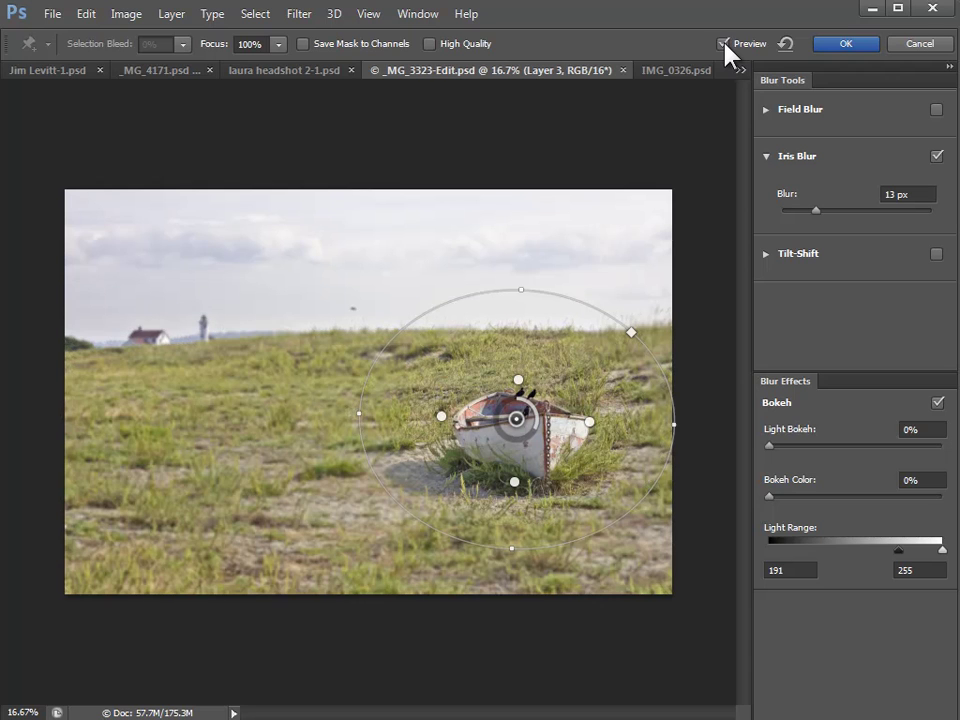
Add a second focus pin in the sky and shape it into a narrow oval
left_click(354, 308)
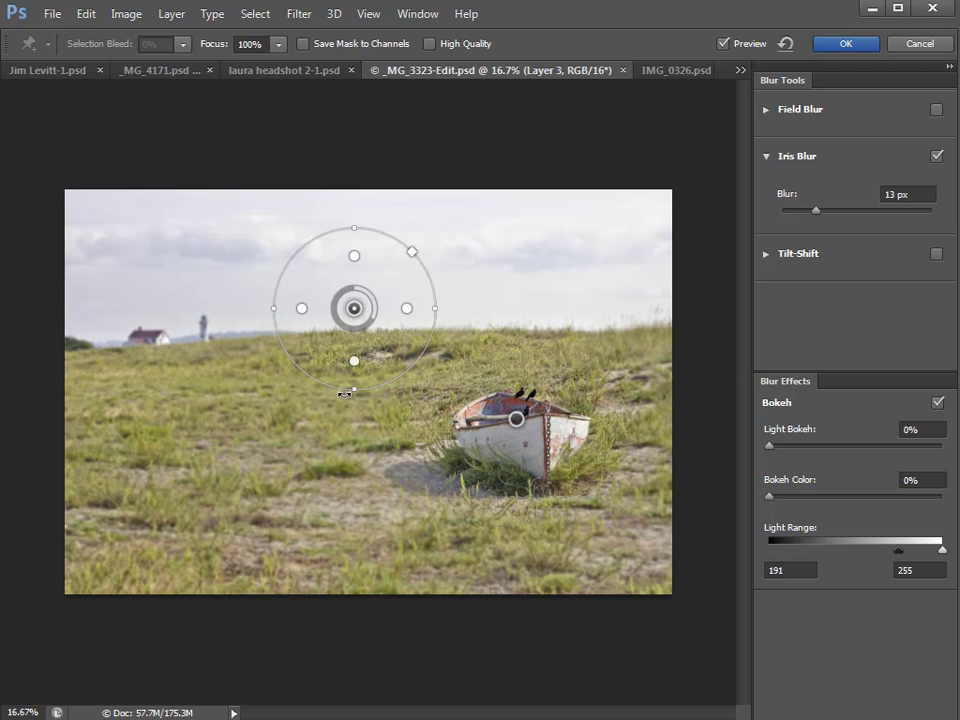
left_click_drag(355, 390, 355, 336)
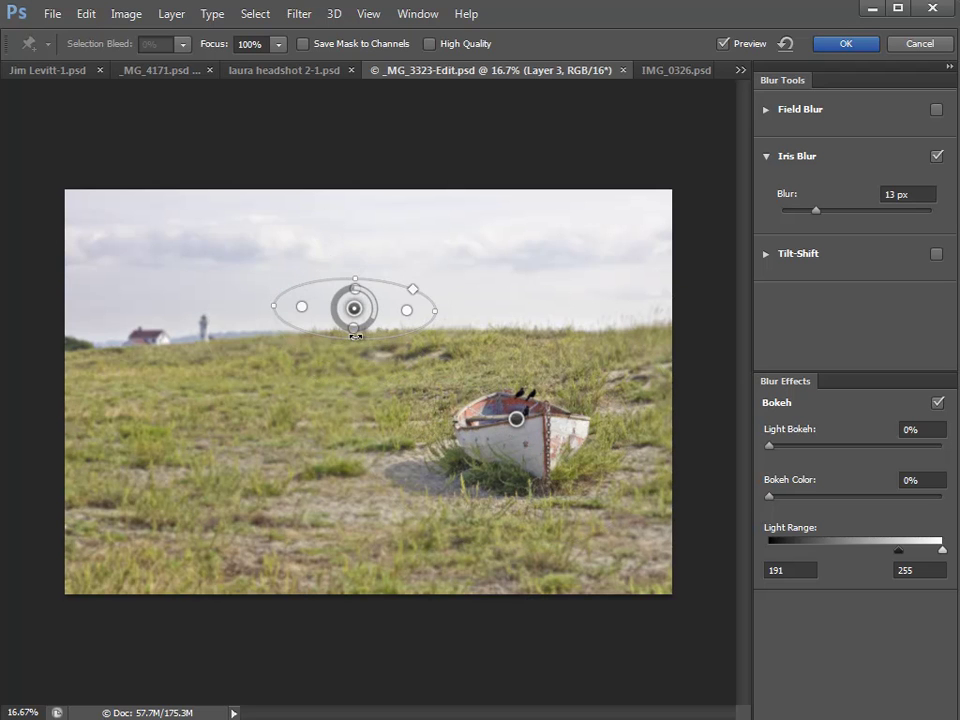
left_click_drag(436, 310, 383, 309)
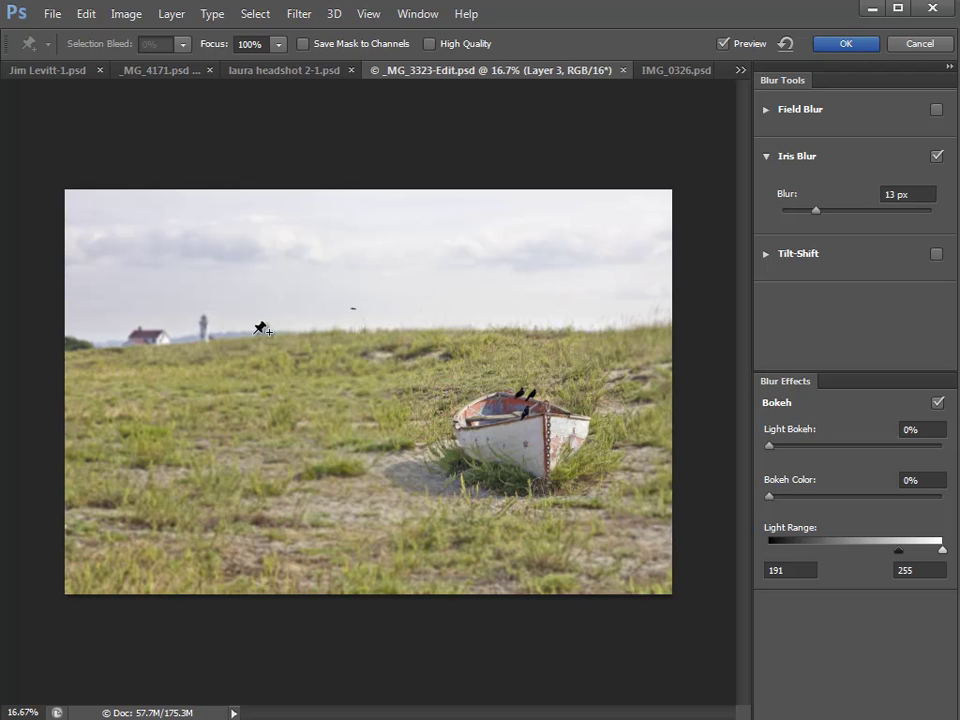
Add a focus pin on the horizon house, then cancel the iris blur unapplied
left_click(141, 336)
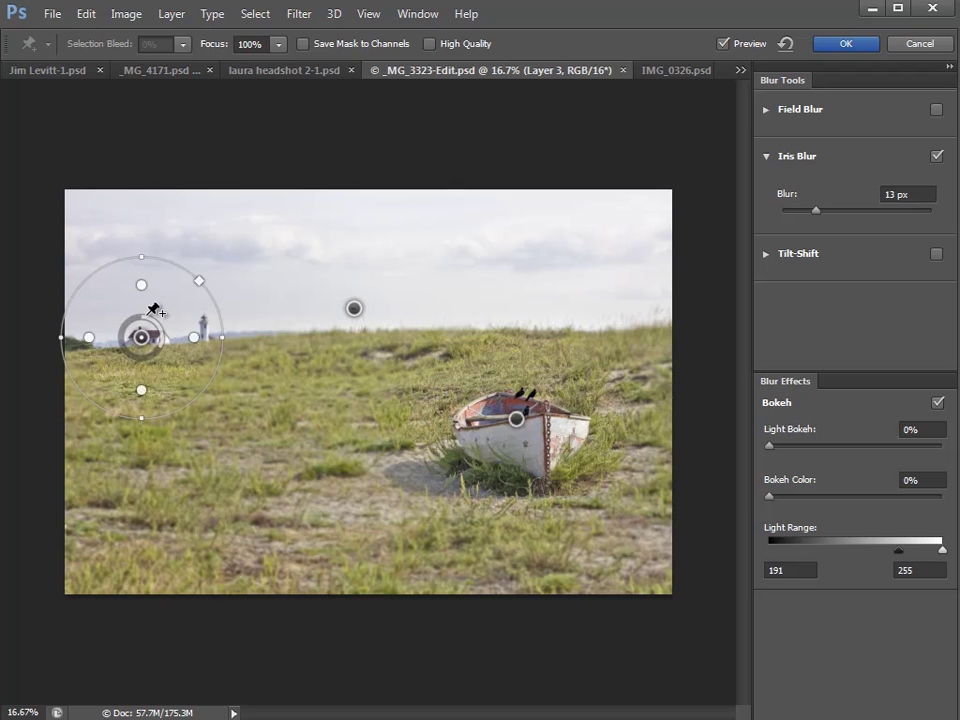
left_click_drag(144, 259, 147, 291)
left_click_drag(136, 377, 139, 353)
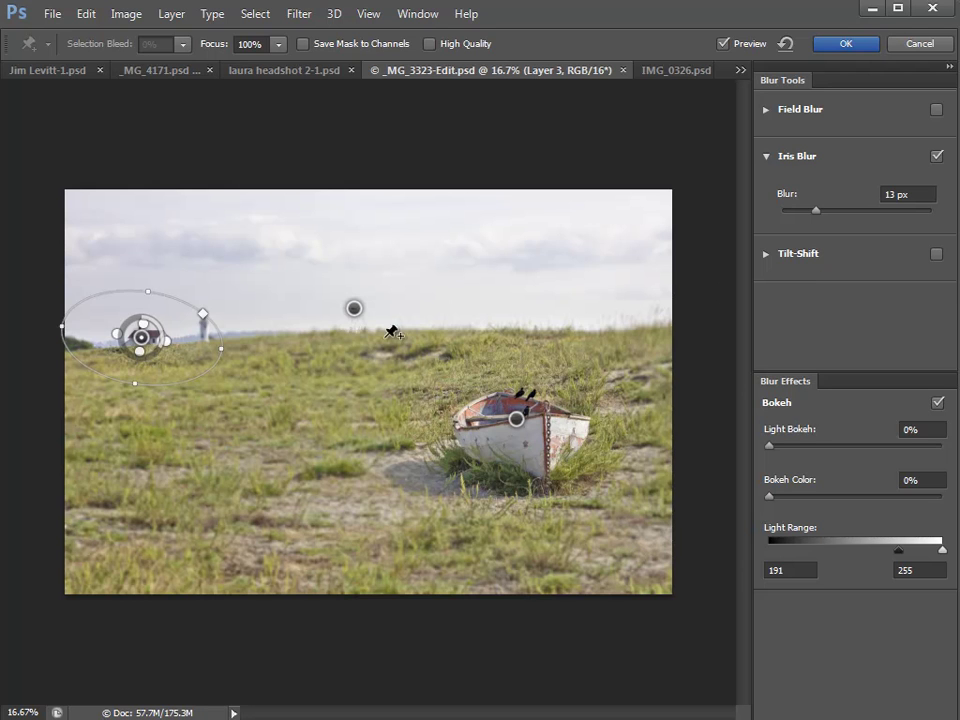
left_click(357, 311)
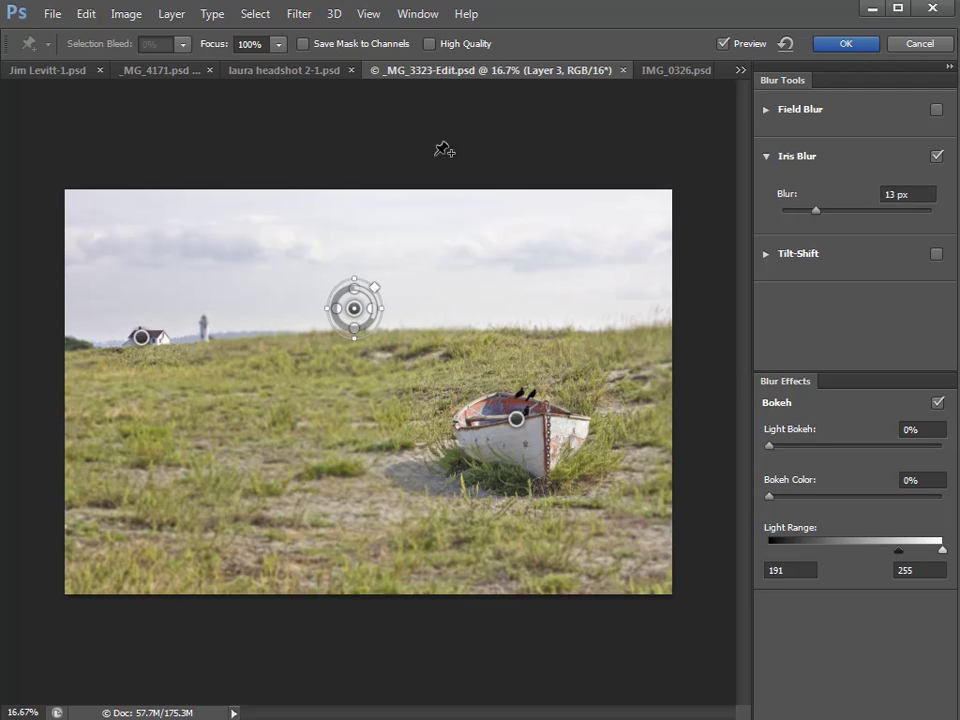
left_click(924, 46)
Open Liquify on the boat photo and set the brush size to 1501
left_click(303, 16)
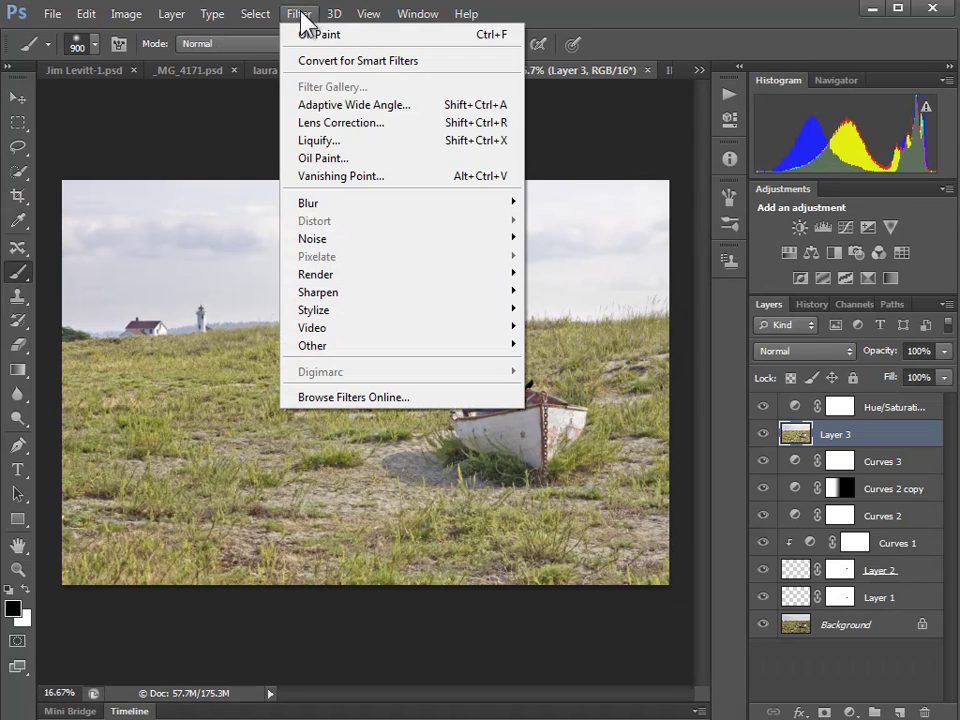
left_click(336, 141)
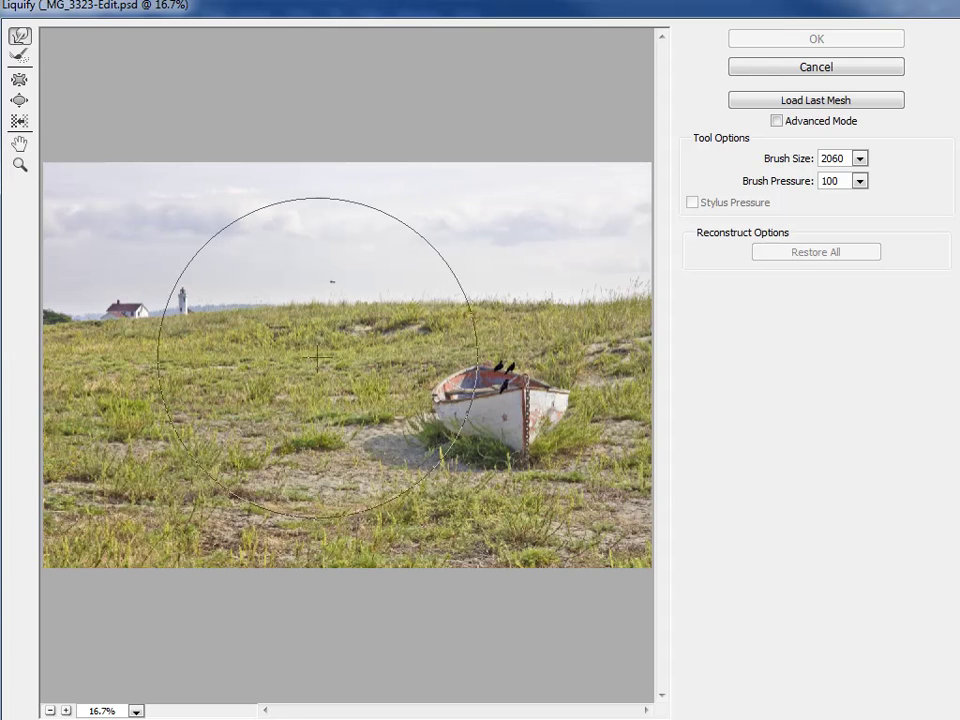
left_click(859, 158)
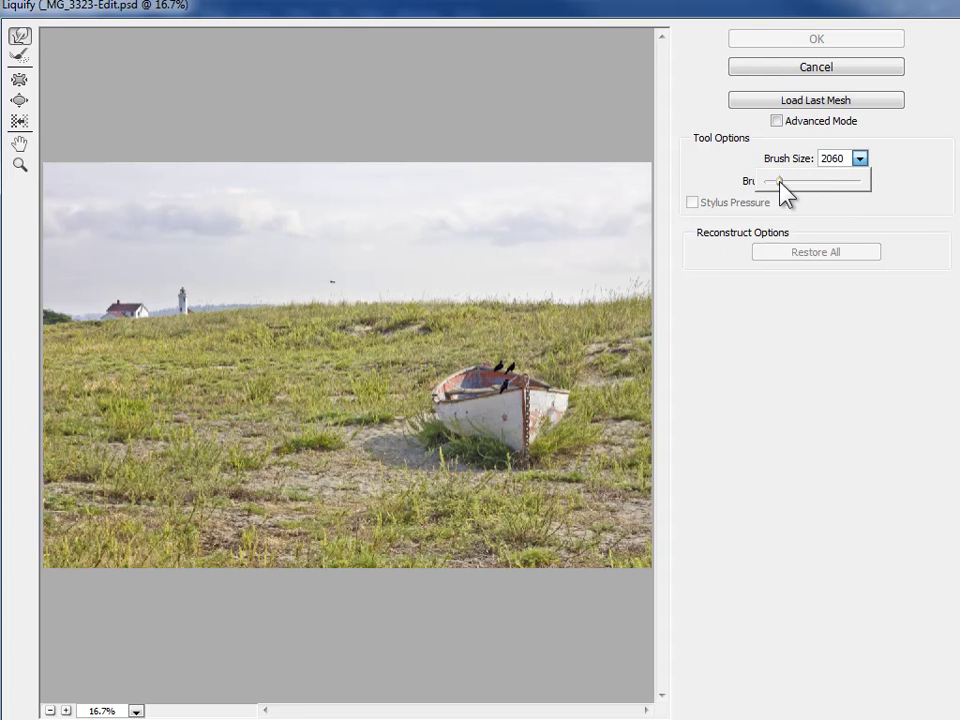
mouse_move(781, 184)
left_mouse_down()
mouse_move(865, 195)
mouse_move(782, 187)
left_mouse_up()
left_click_drag(780, 184, 776, 208)
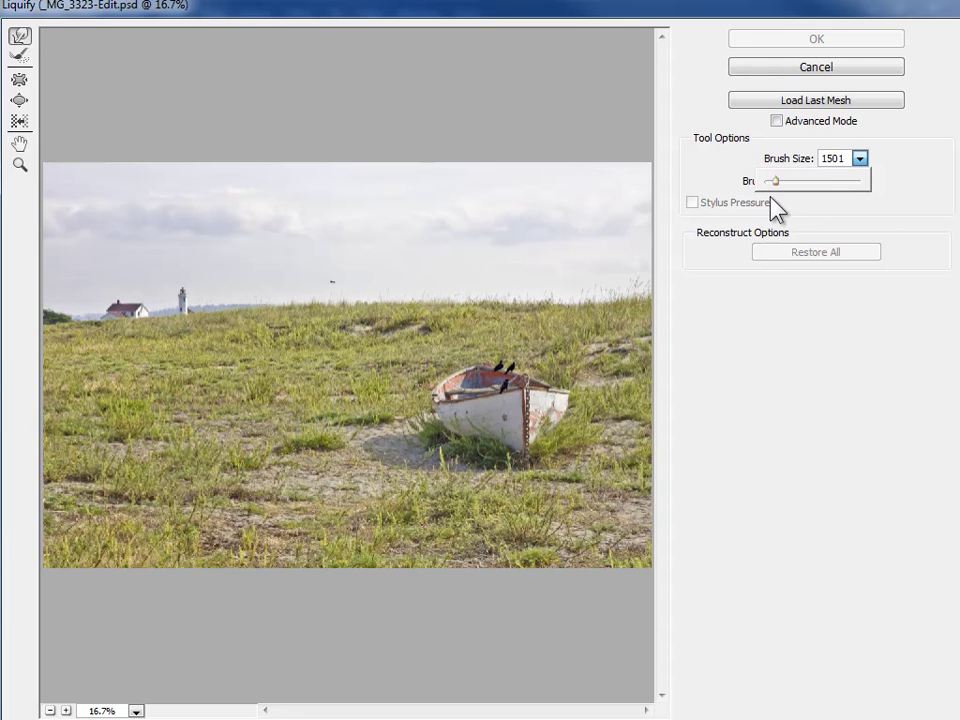
left_click(505, 382)
Smear the boat, hill and sky with Forward Warp strokes, then discard the distortion
mouse_move(505, 382)
left_mouse_down()
mouse_move(498, 428)
mouse_move(396, 400)
left_mouse_up()
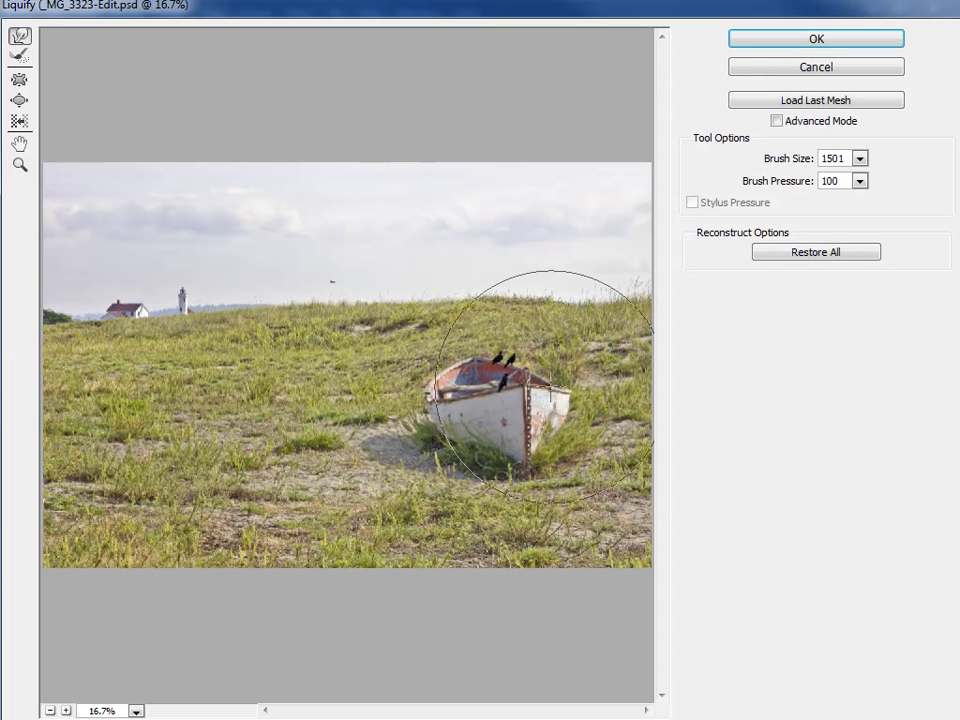
mouse_move(560, 385)
left_mouse_down()
mouse_move(484, 385)
mouse_move(470, 546)
mouse_move(590, 428)
mouse_move(140, 348)
mouse_move(190, 492)
mouse_move(276, 613)
mouse_move(233, 308)
mouse_move(421, 193)
mouse_move(237, 187)
mouse_move(366, 470)
left_mouse_up()
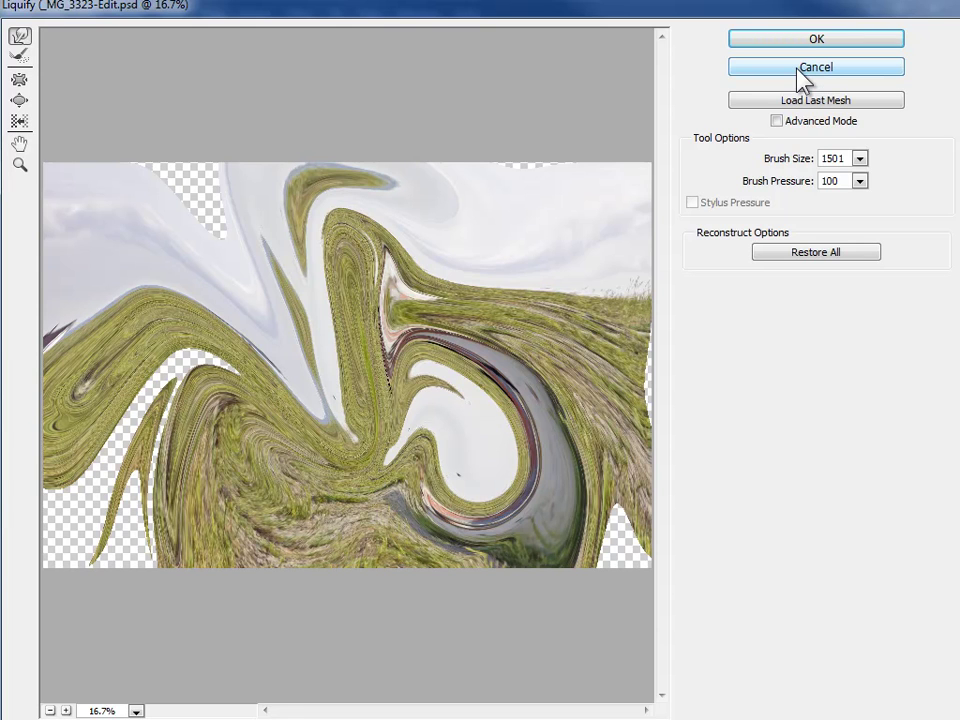
left_click(797, 69)
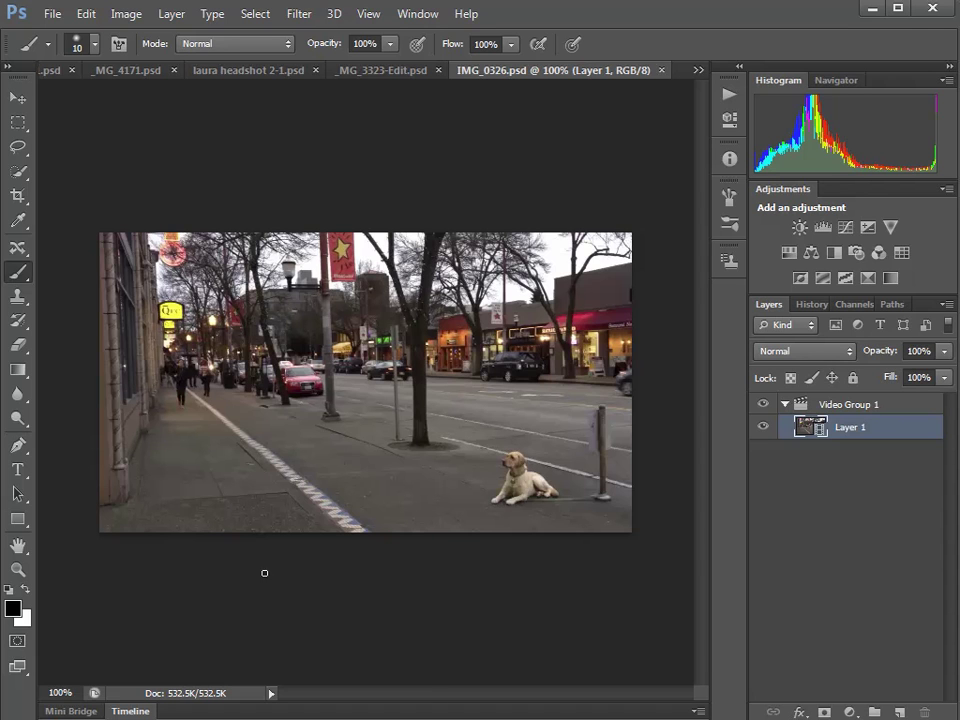
Expand the Timeline panel and scrub the playhead to preview the street clip
left_click(130, 711)
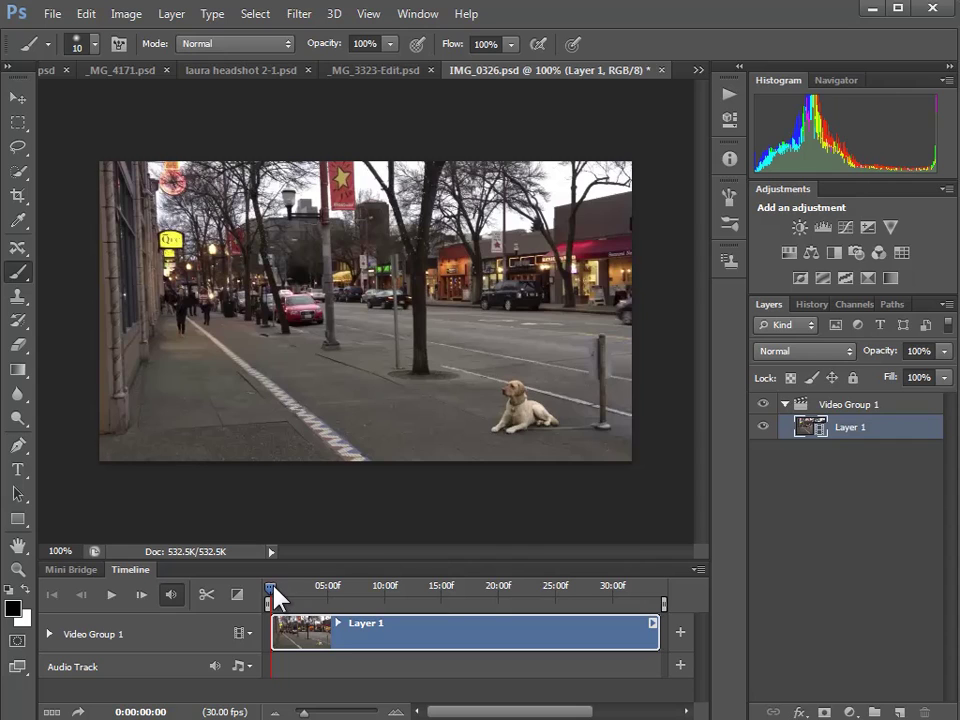
left_click_drag(279, 596, 236, 621)
Type a yellow 'Seattle' title near the lower left and stack it above Video Group 1
key("t")
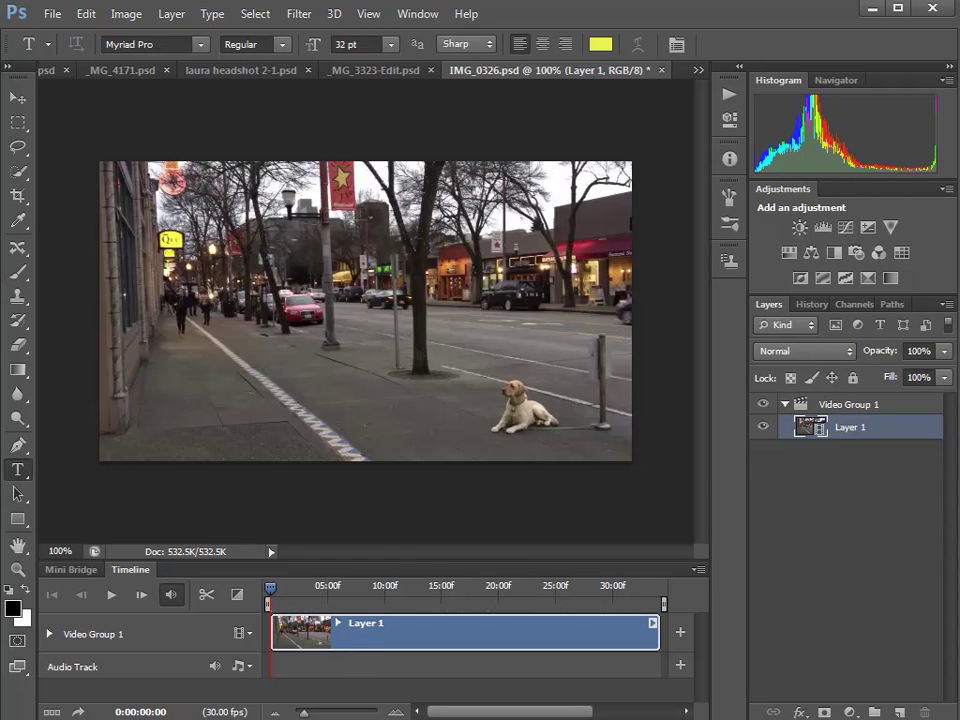
left_click(150, 430)
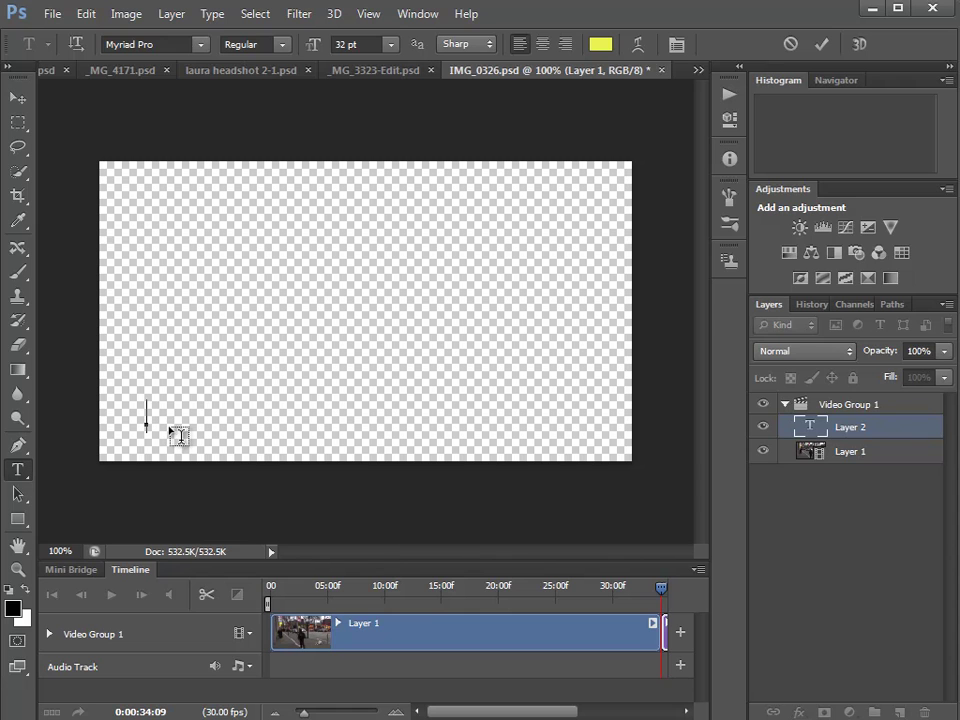
type("tle")
left_click(810, 427)
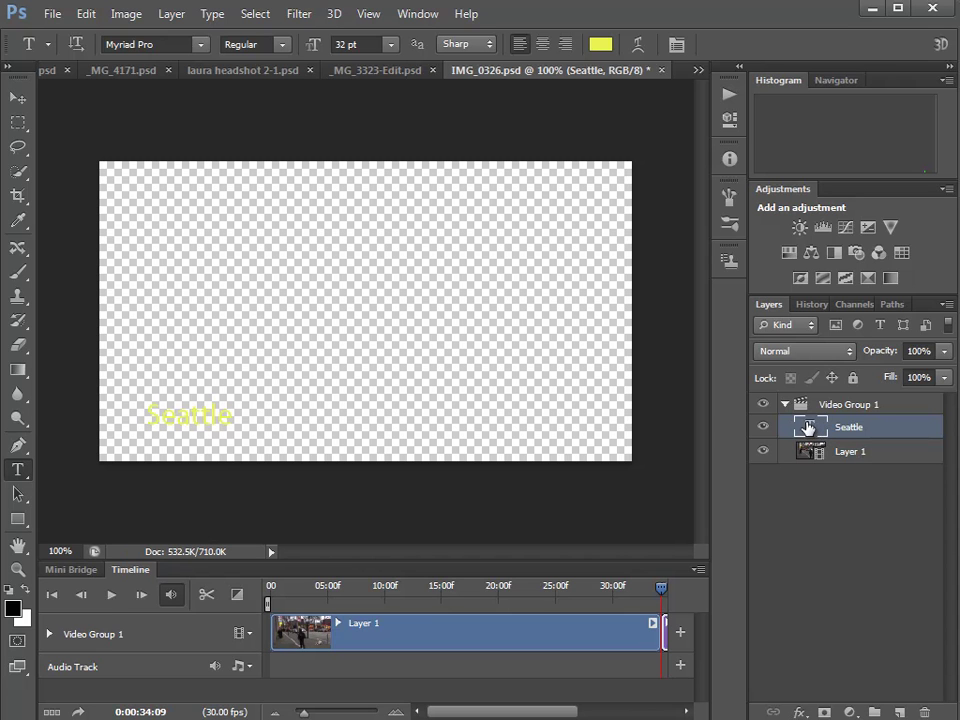
left_click_drag(804, 430, 805, 394)
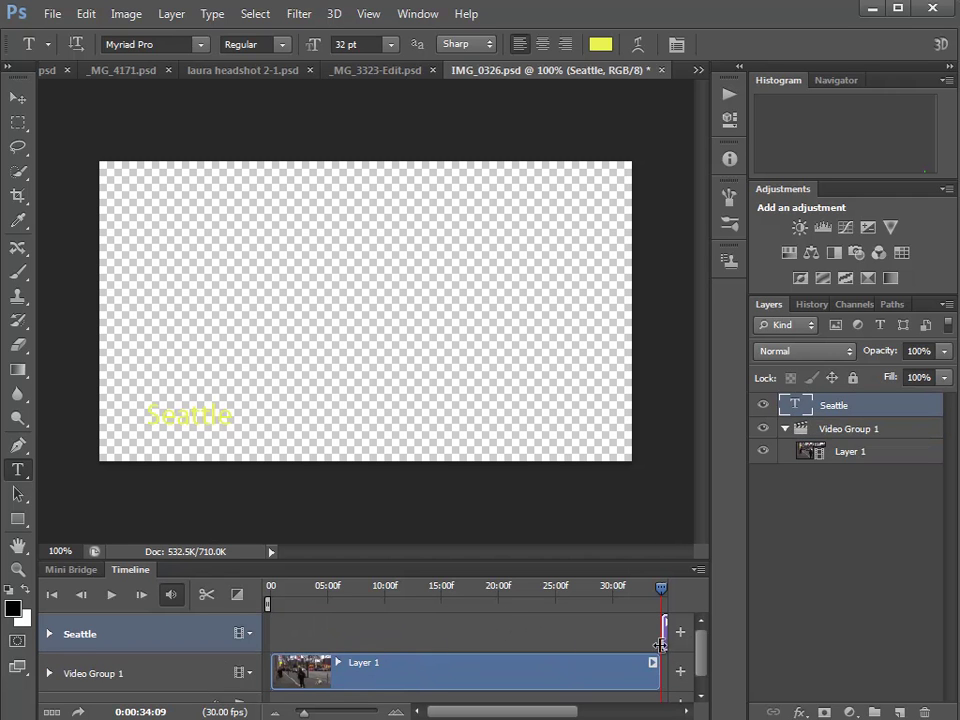
Move the Seattle title clip to the start of the timeline
left_click_drag(530, 711, 558, 711)
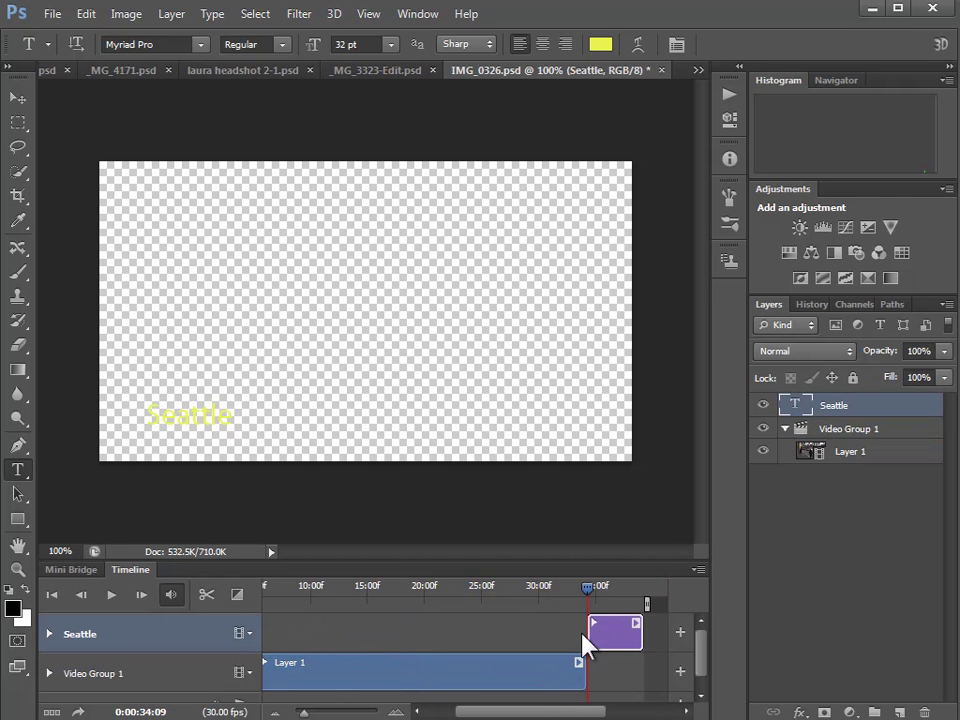
left_click_drag(628, 637, 304, 624)
left_click_drag(473, 712, 422, 710)
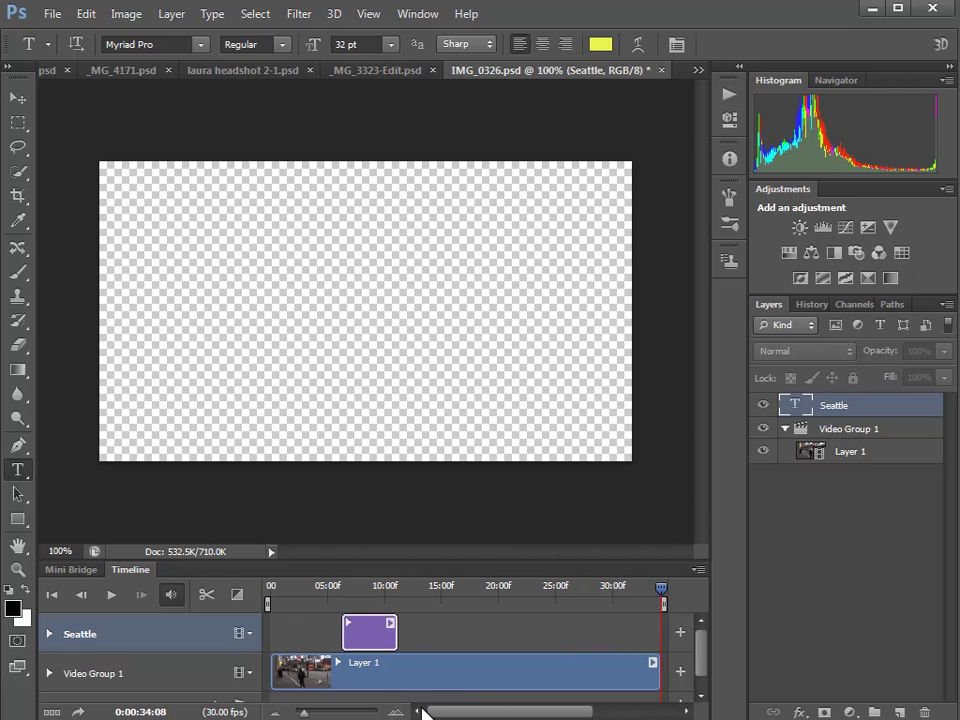
left_click(300, 590)
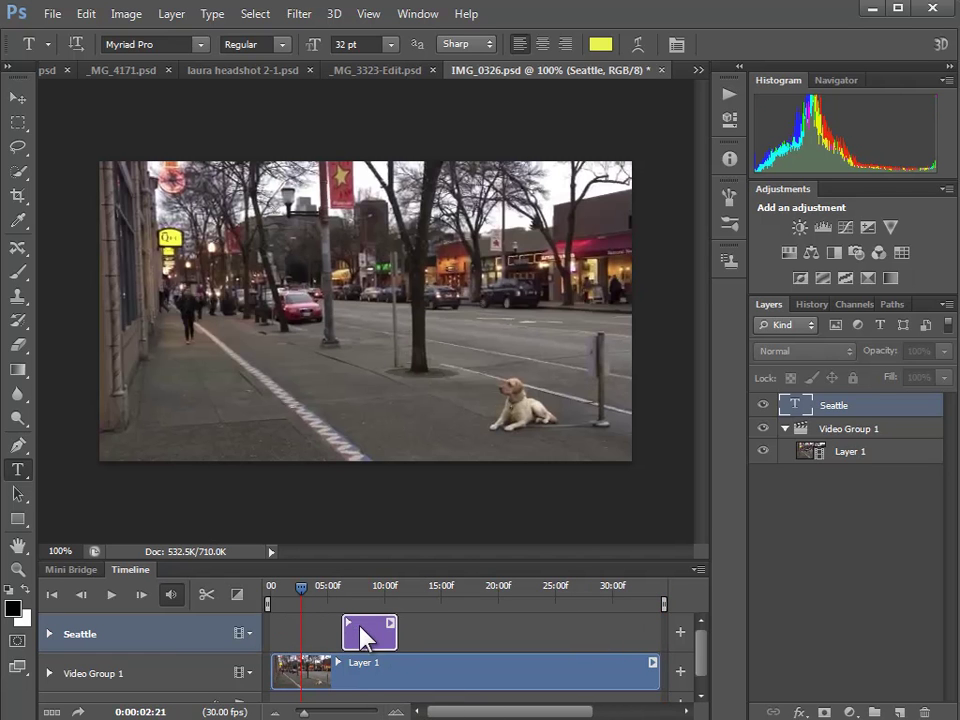
left_click_drag(367, 638, 303, 600)
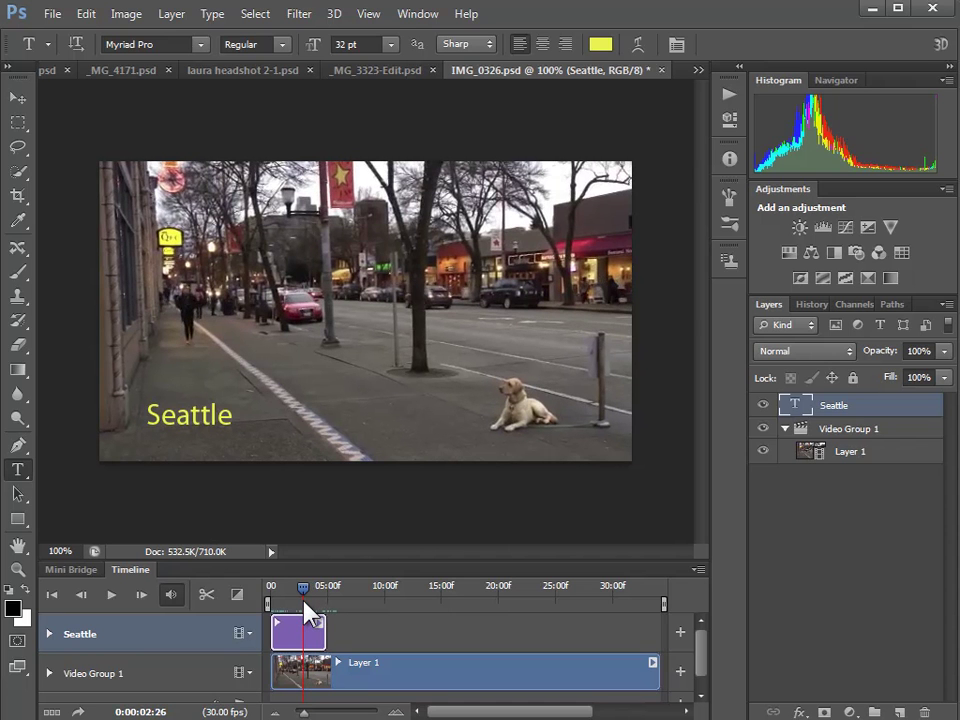
Drop a Fade transition onto the end of the Seattle clip and scrub past it
left_click(238, 598)
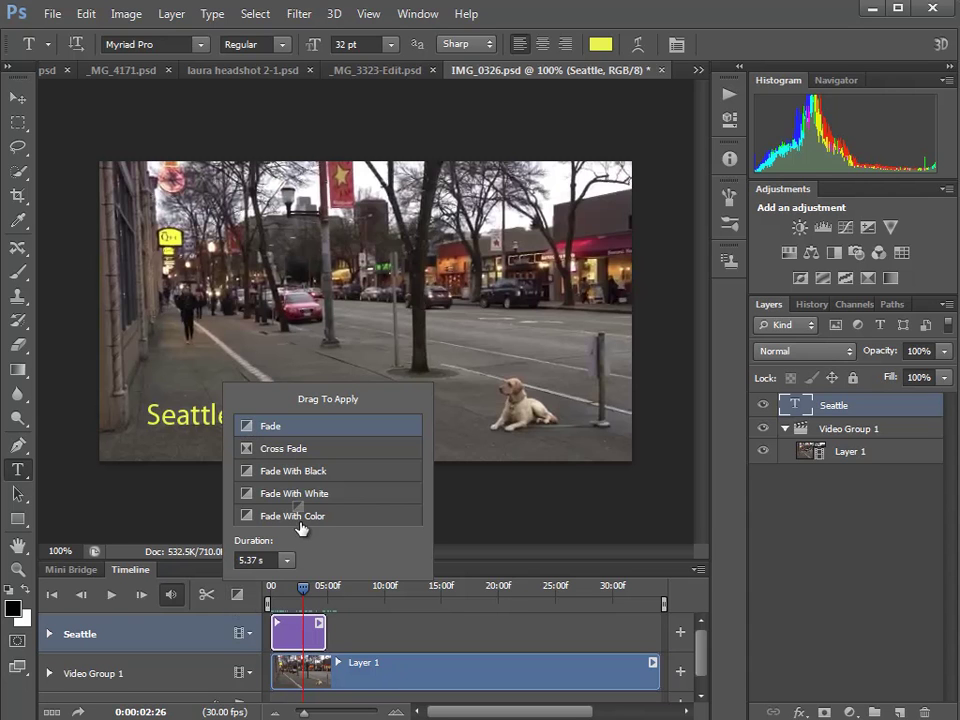
left_click_drag(302, 535, 313, 632)
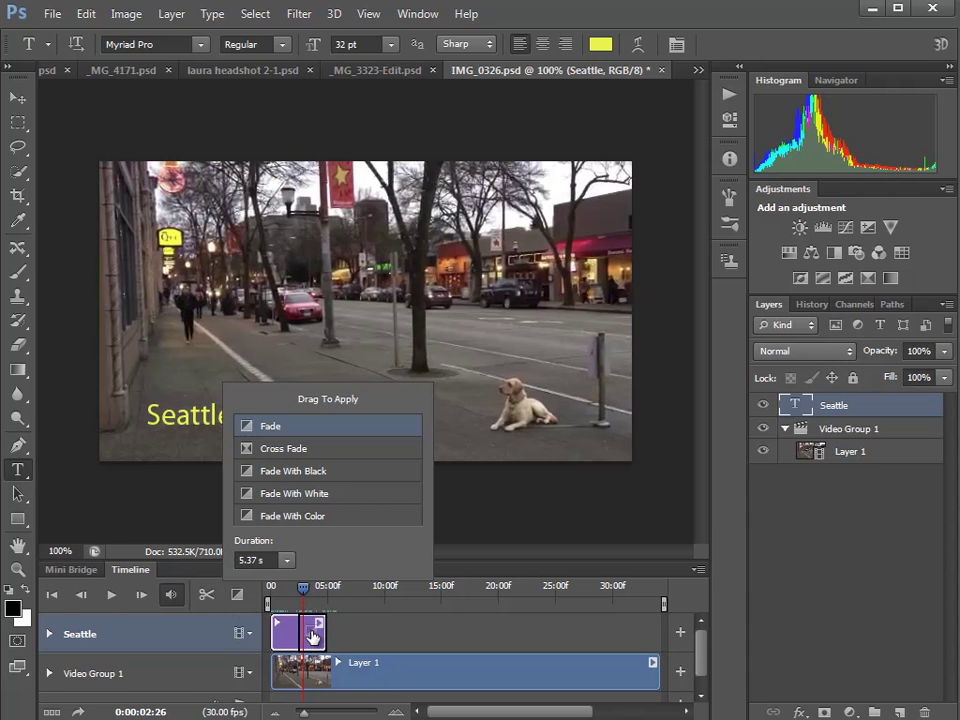
left_click_drag(304, 597, 353, 599)
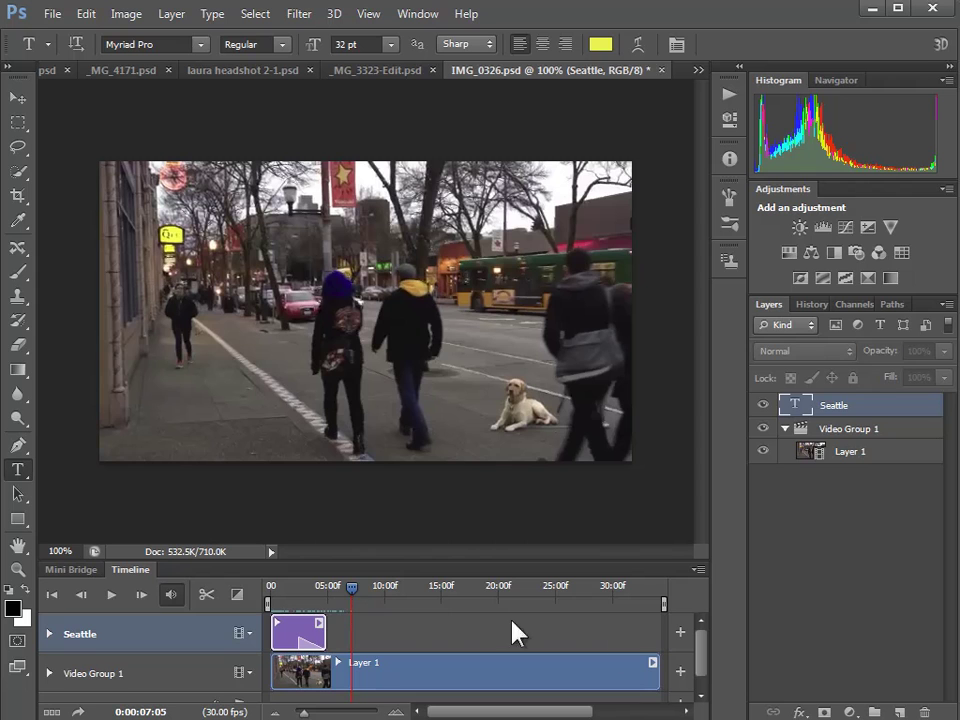
Add a Black & White adjustment layer over the street footage
left_click(856, 709)
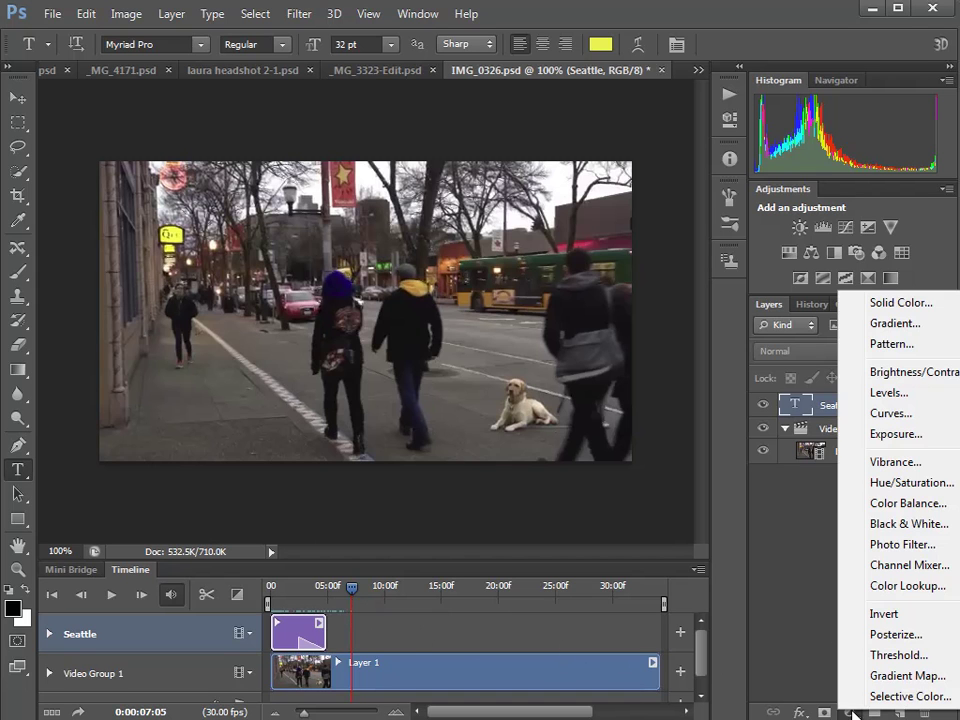
left_click(866, 522)
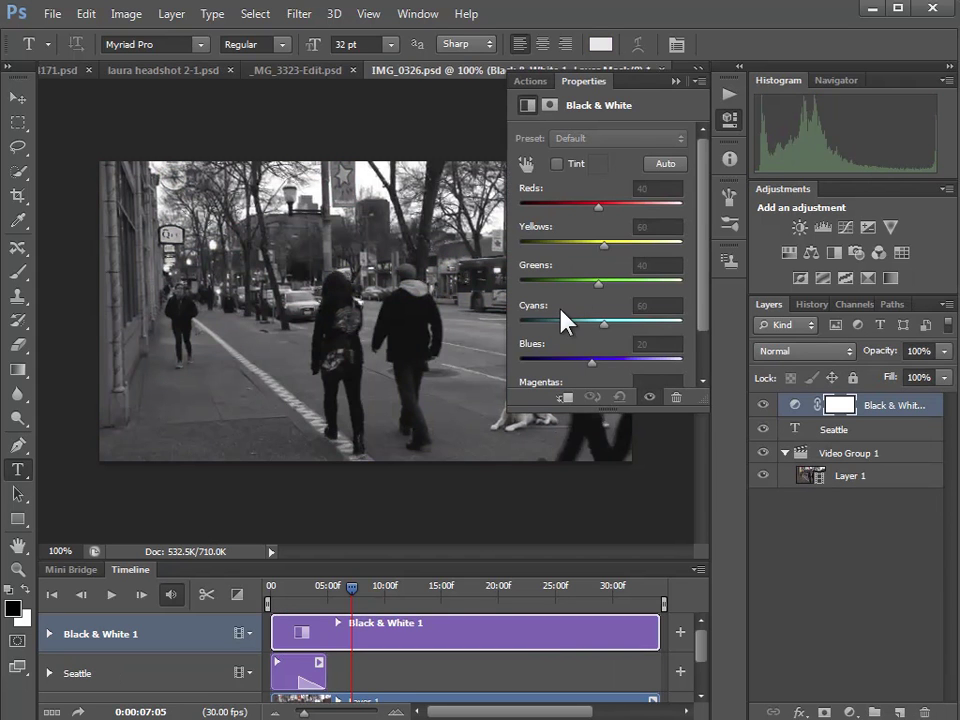
left_click(677, 80)
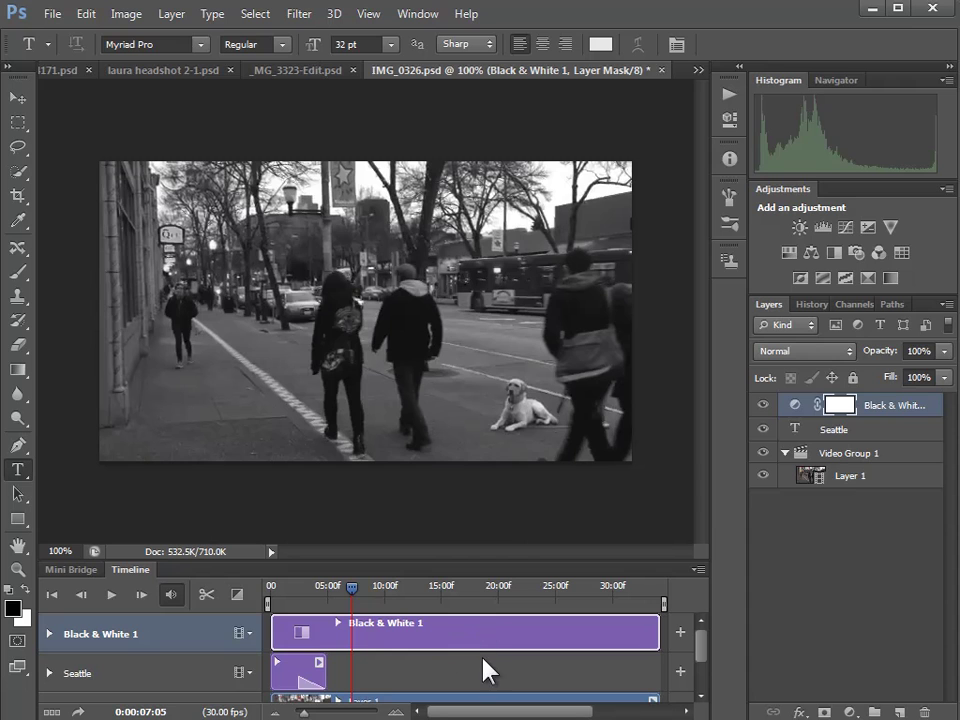
Trim the Black & White clip to about 8 seconds and fade its end back to colour
left_click_drag(652, 633, 351, 644)
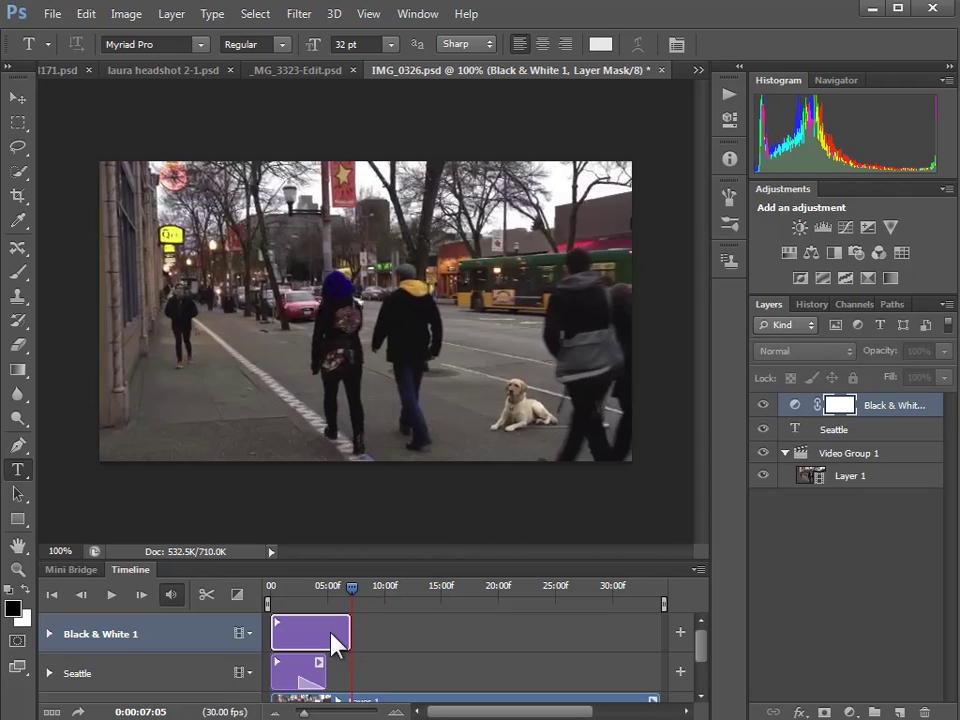
left_click(238, 594)
left_click_drag(245, 426, 347, 651)
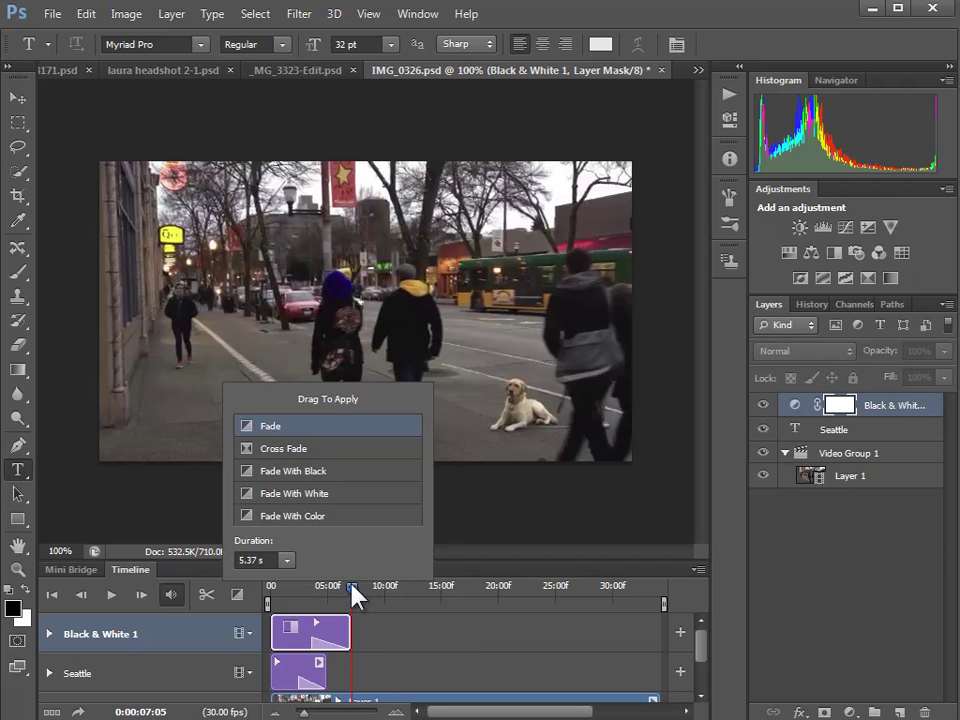
left_click_drag(352, 590, 456, 609)
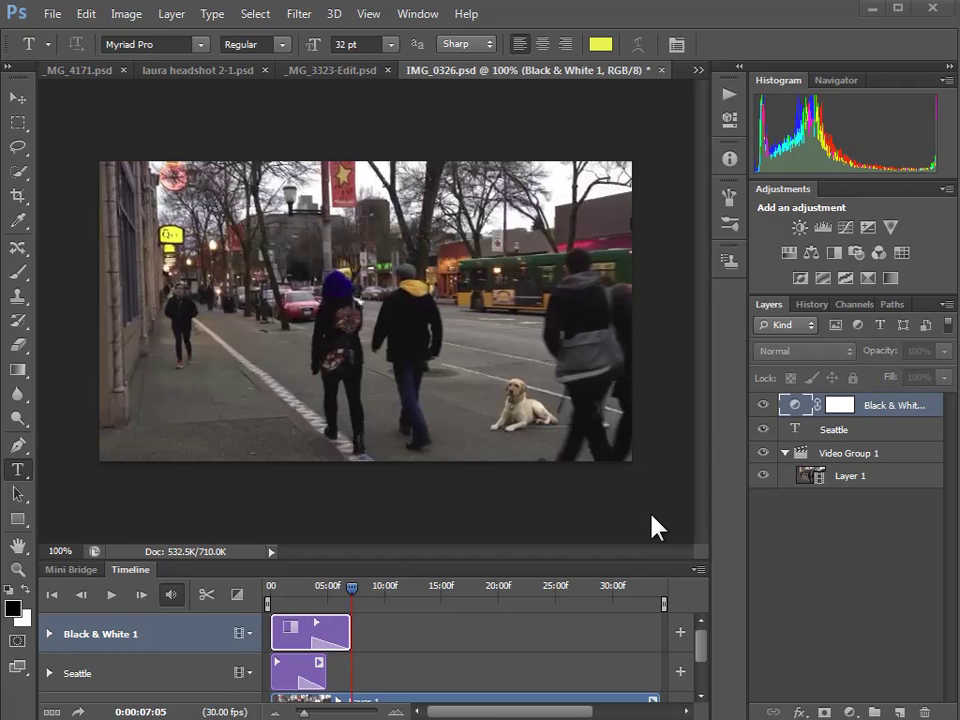
Convert Layer 1 to a smart object and apply the Oil Paint filter to it
left_click(848, 477)
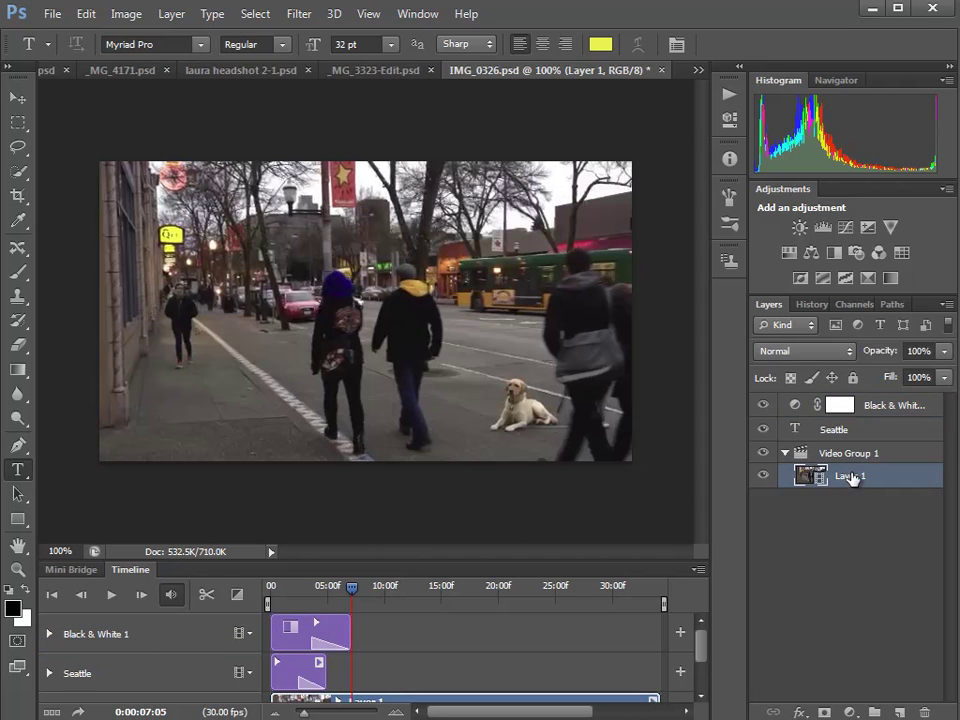
right_click(850, 477)
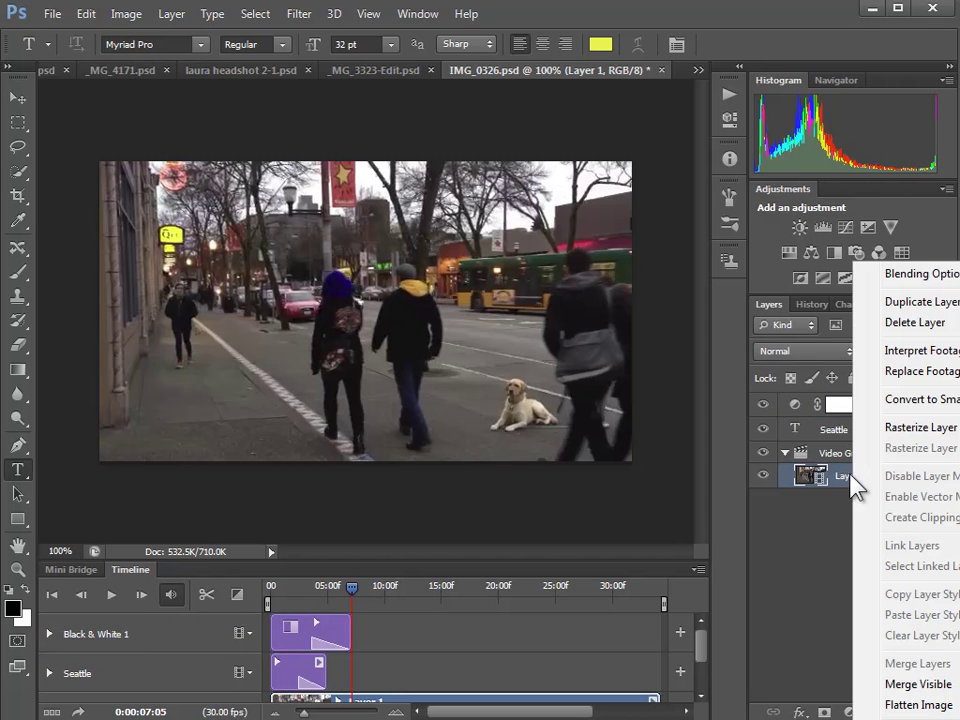
left_click(903, 399)
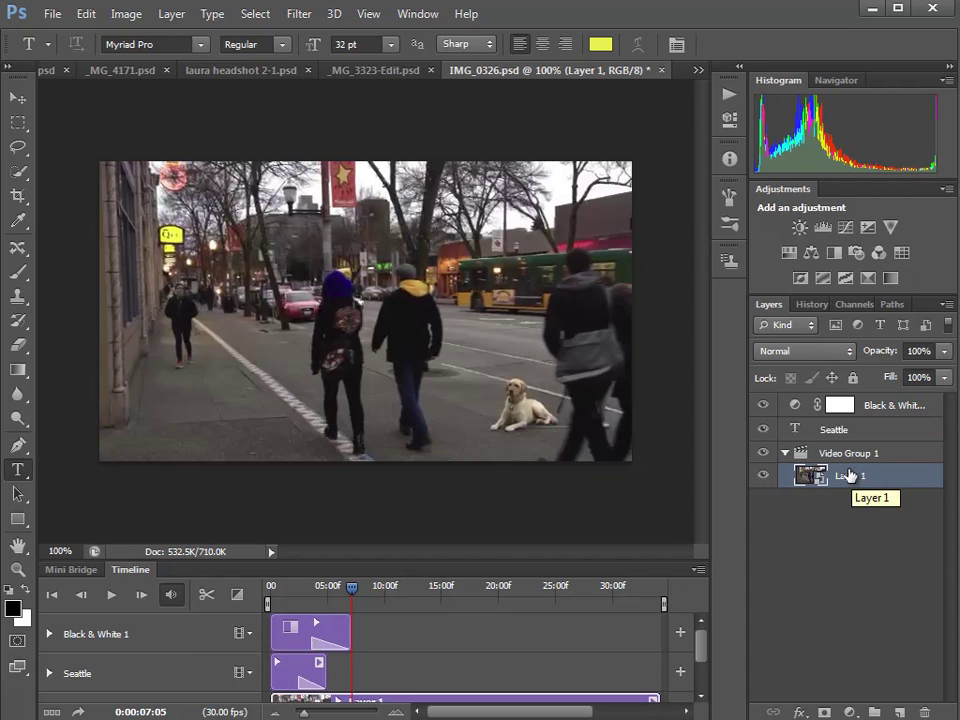
left_click(298, 18)
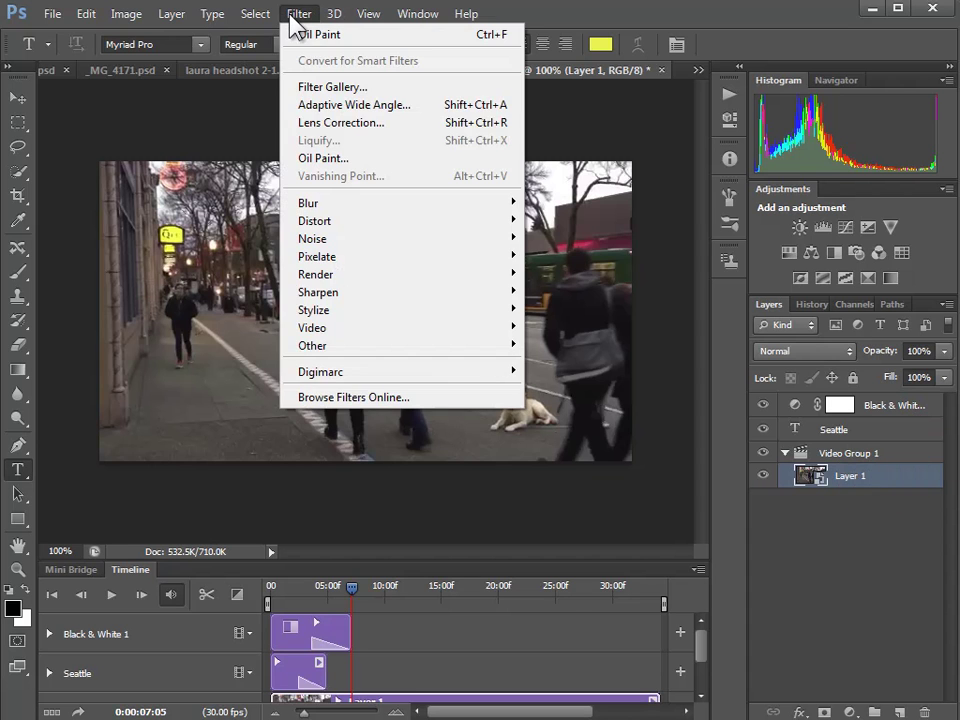
left_click(311, 158)
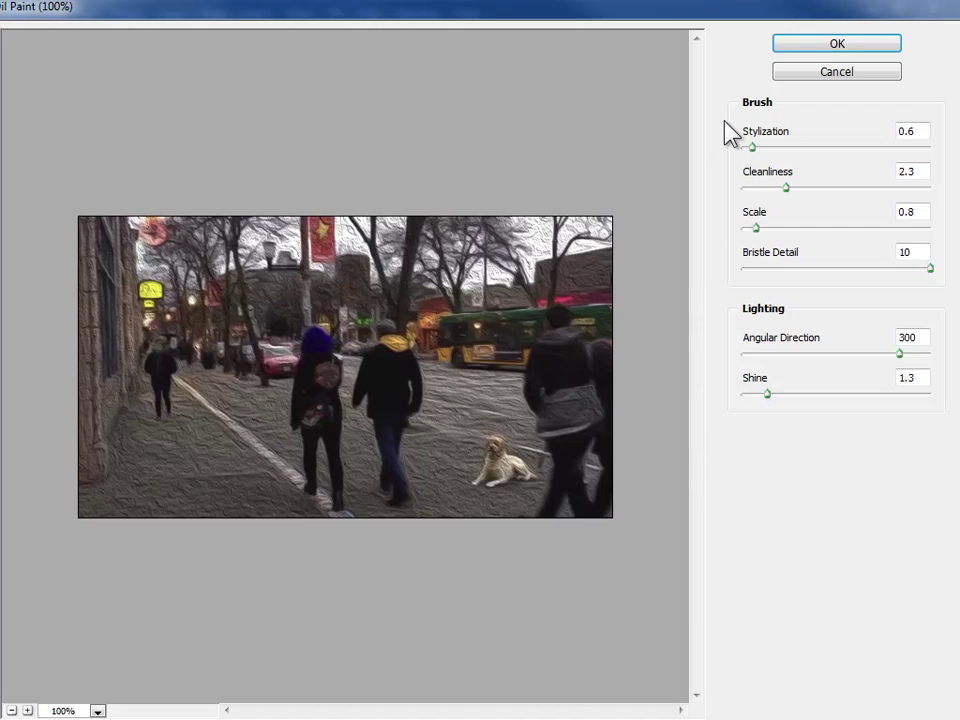
left_click(808, 42)
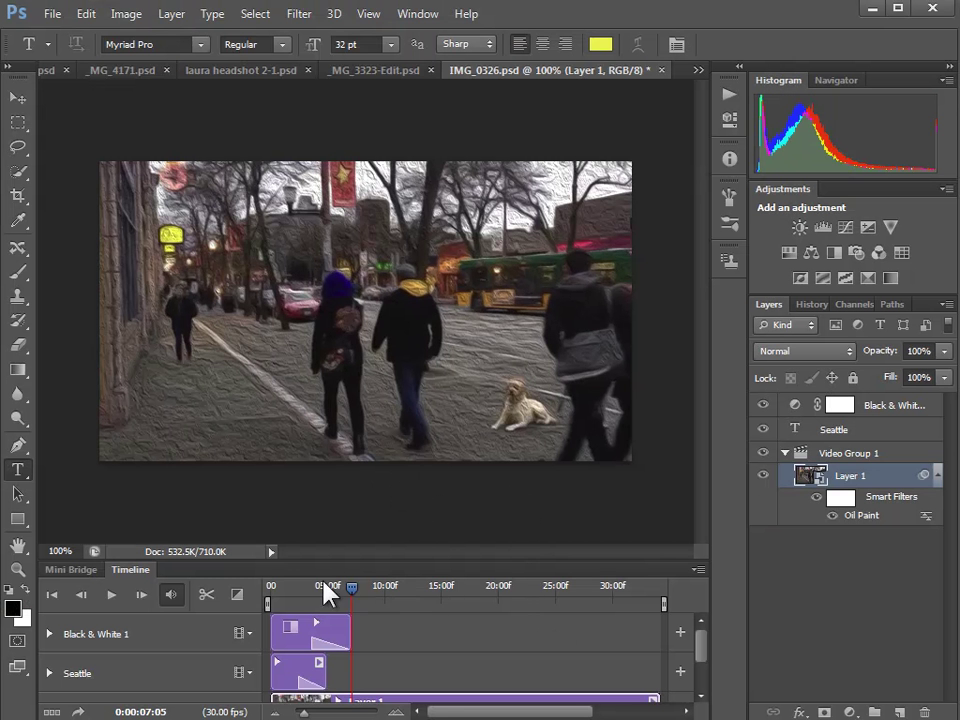
left_click_drag(272, 586, 502, 594)
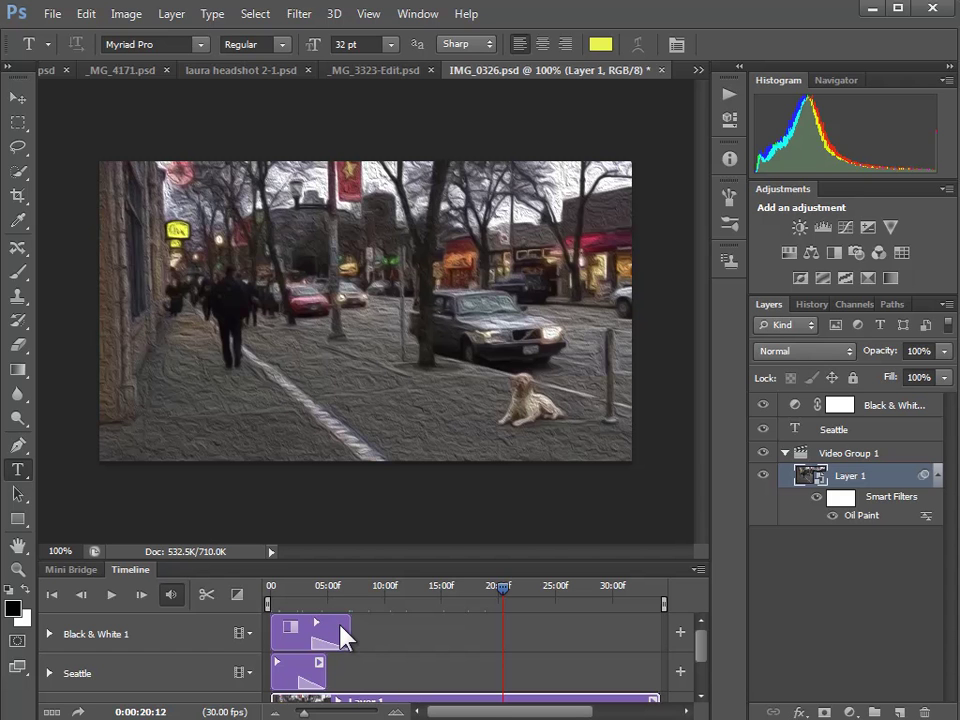
left_click_drag(379, 589, 497, 600)
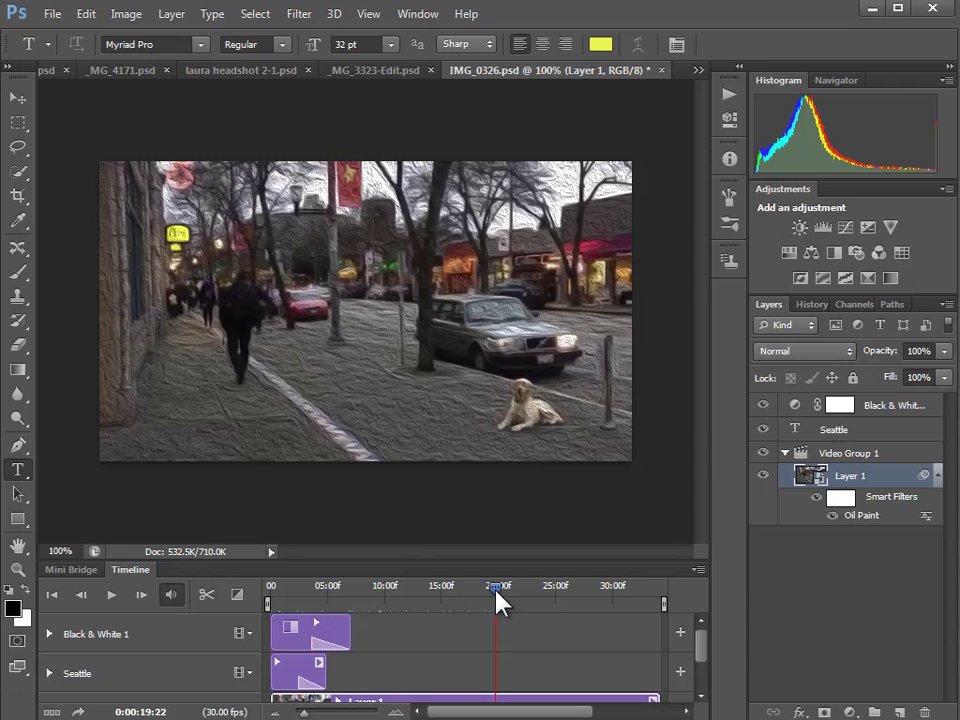